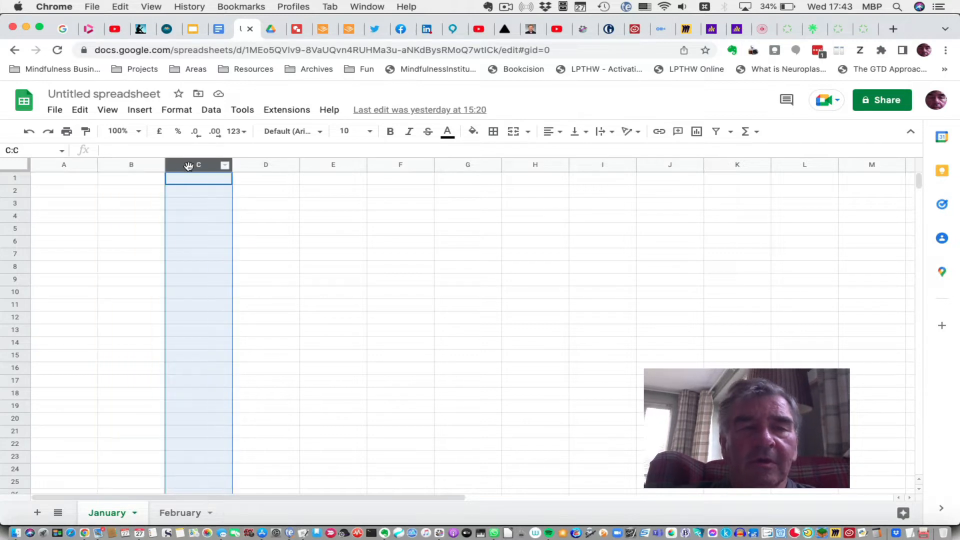
Step: Examine how columns and rows are laid out by selecting columns D and E and rows 3, 5, 6 and 7
{"action": "left_click", "coordinate": [277, 165]}
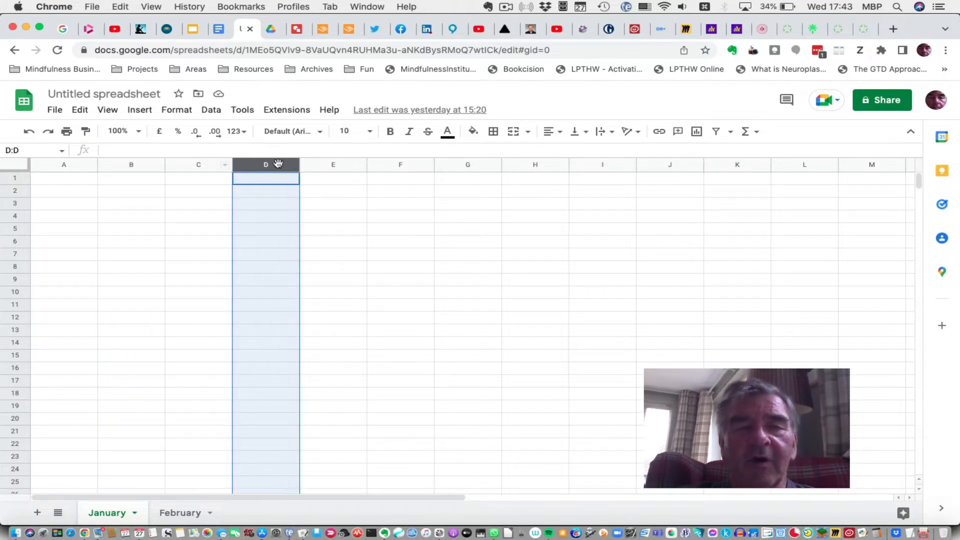
{"action": "left_click", "coordinate": [317, 167]}
{"action": "left_click", "coordinate": [14, 203]}
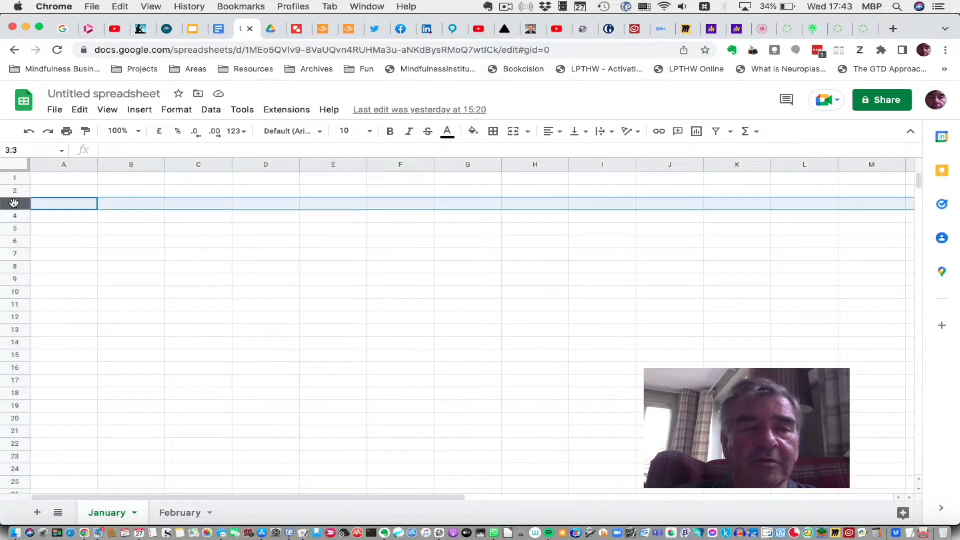
{"action": "left_click", "coordinate": [12, 230]}
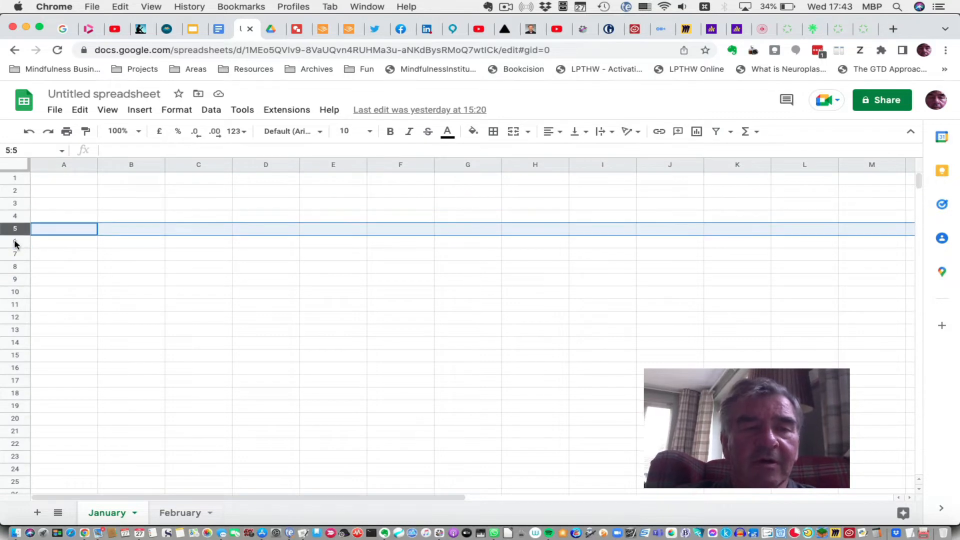
{"action": "left_click", "coordinate": [15, 243]}
{"action": "left_click", "coordinate": [15, 255]}
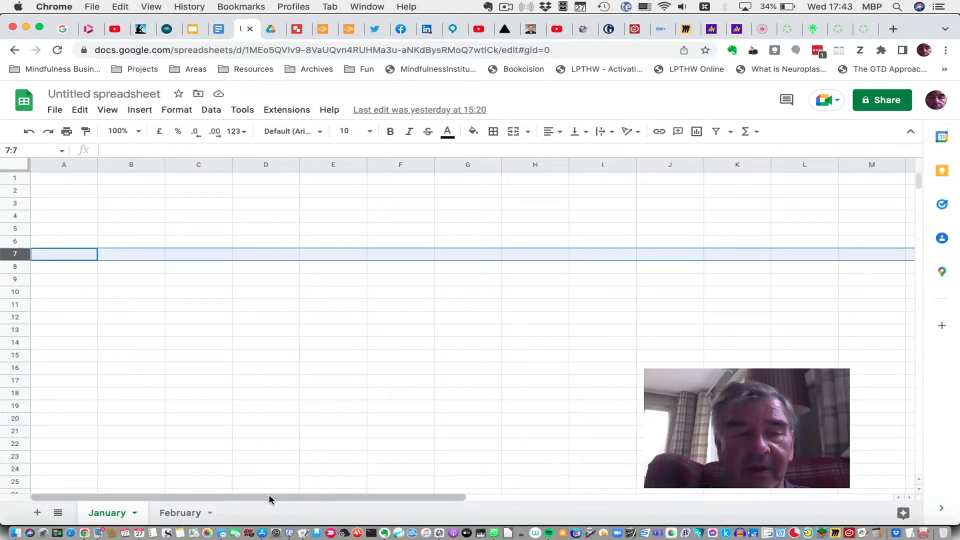
Step: Examine the extent of the January sheet out to its last column and last row, and return to its start
{"action": "left_click_drag", "start_coordinate": [270, 498], "coordinate": [779, 500]}
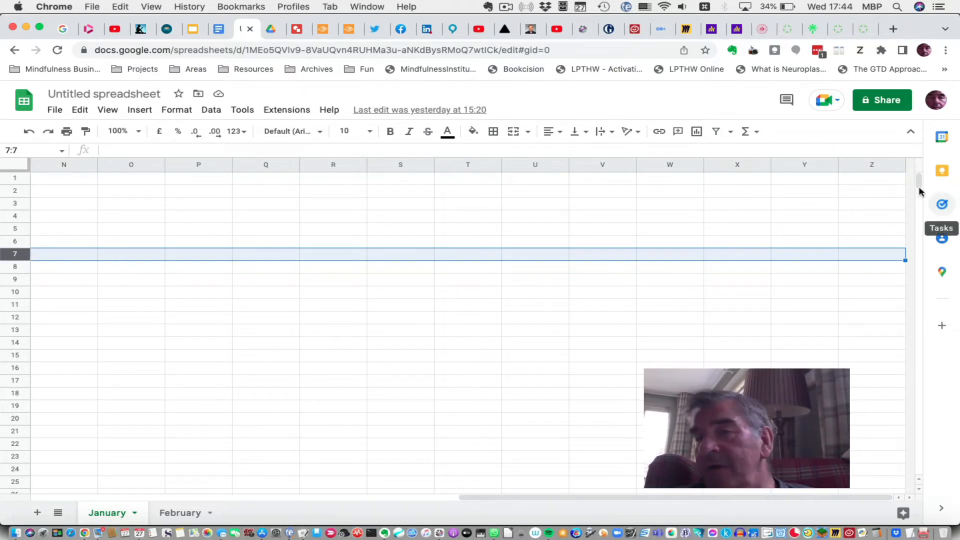
{"action": "left_click_drag", "start_coordinate": [918, 184], "coordinate": [925, 510]}
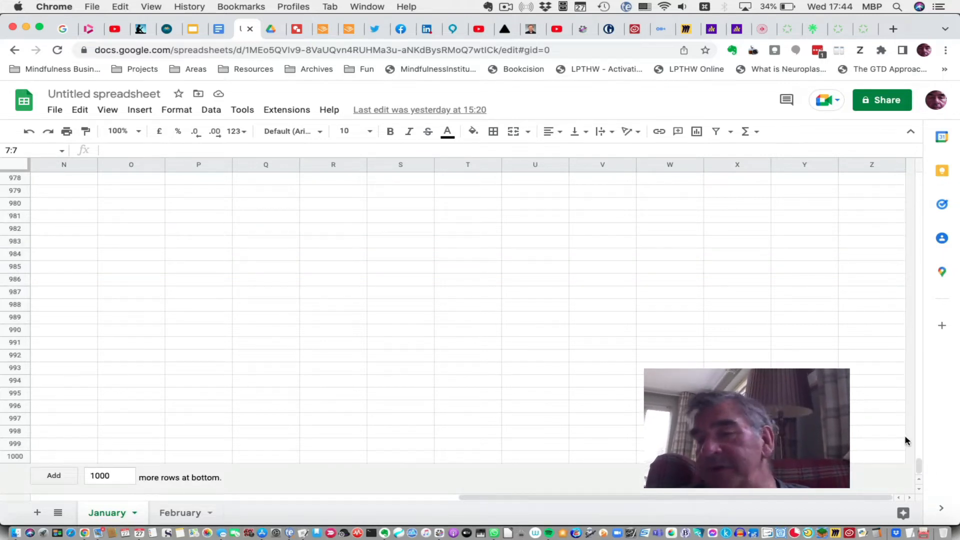
{"action": "left_click_drag", "start_coordinate": [918, 465], "coordinate": [918, 128]}
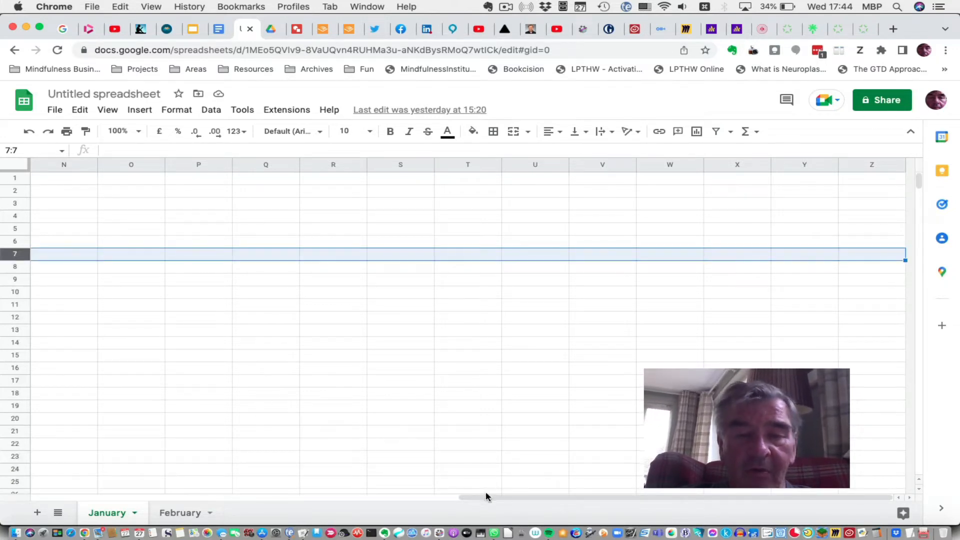
{"action": "left_click_drag", "start_coordinate": [487, 497], "coordinate": [37, 475]}
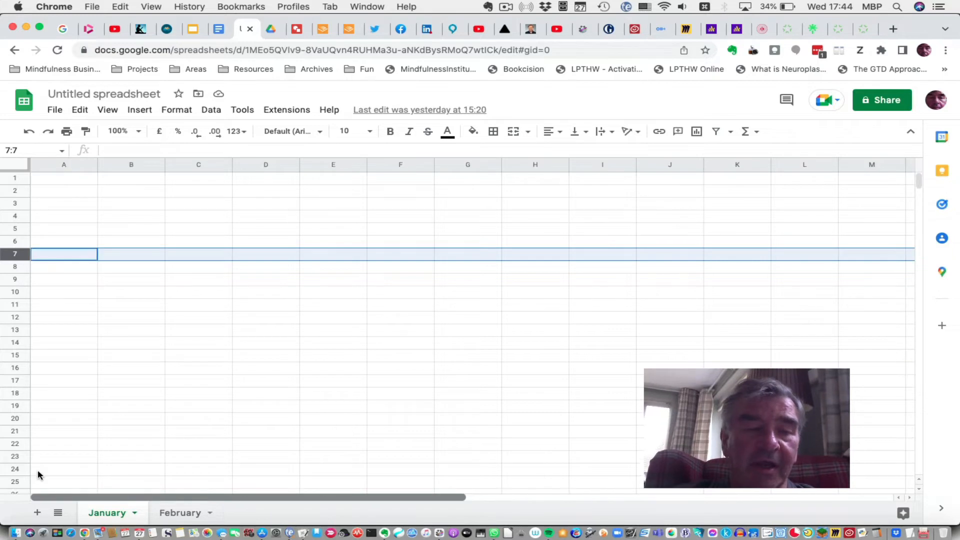
Step: Examine how individual cells are addressed by selecting various ones in columns A to C, such as A1, B4 and B6
{"action": "left_click", "coordinate": [150, 269]}
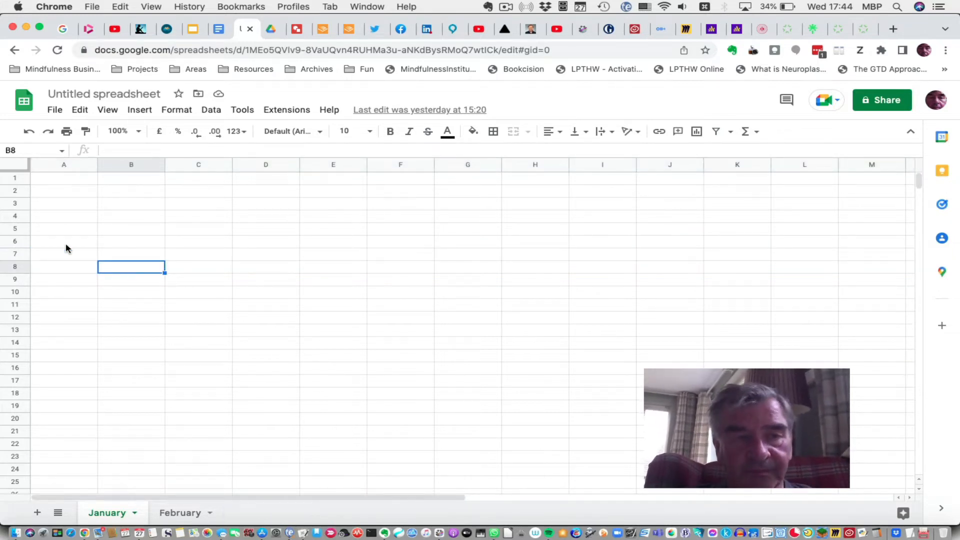
{"action": "left_click", "coordinate": [71, 178]}
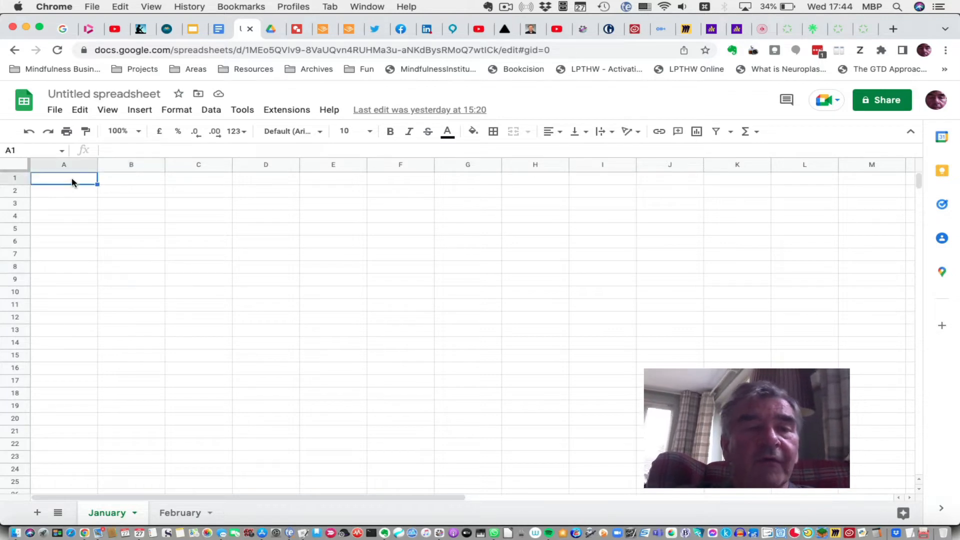
{"action": "left_click", "coordinate": [120, 194]}
{"action": "left_click", "coordinate": [124, 216]}
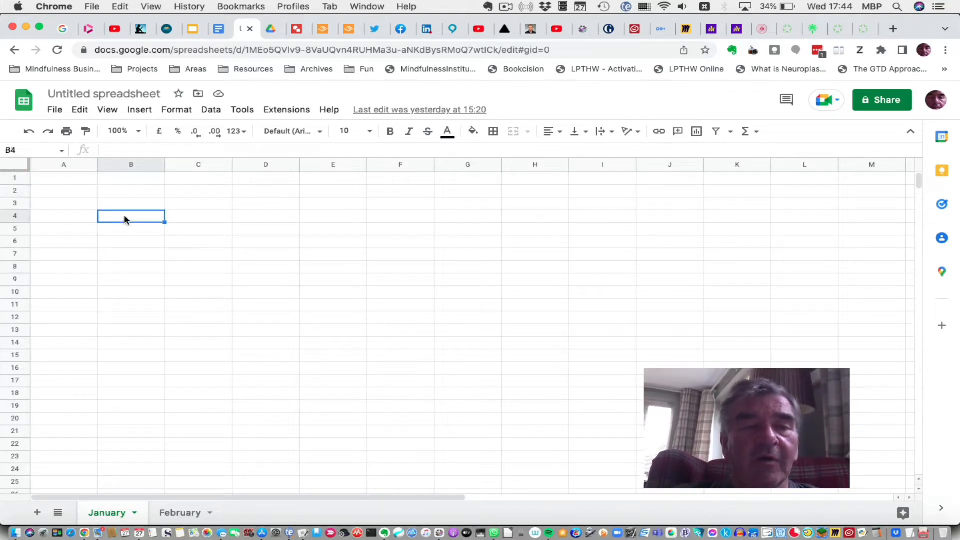
{"action": "left_click", "coordinate": [183, 231]}
{"action": "left_click", "coordinate": [149, 245]}
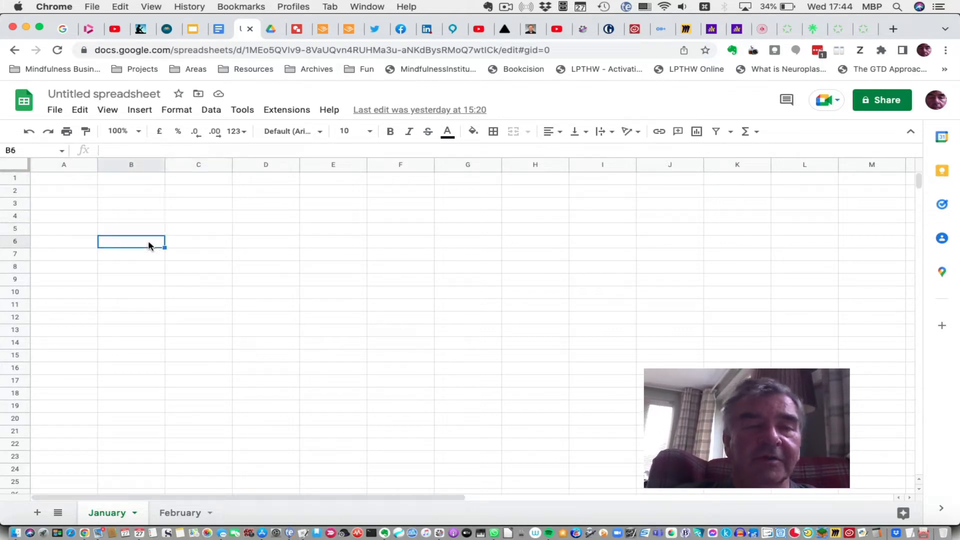
{"action": "left_click", "coordinate": [143, 205]}
{"action": "key", "text": "Left"}
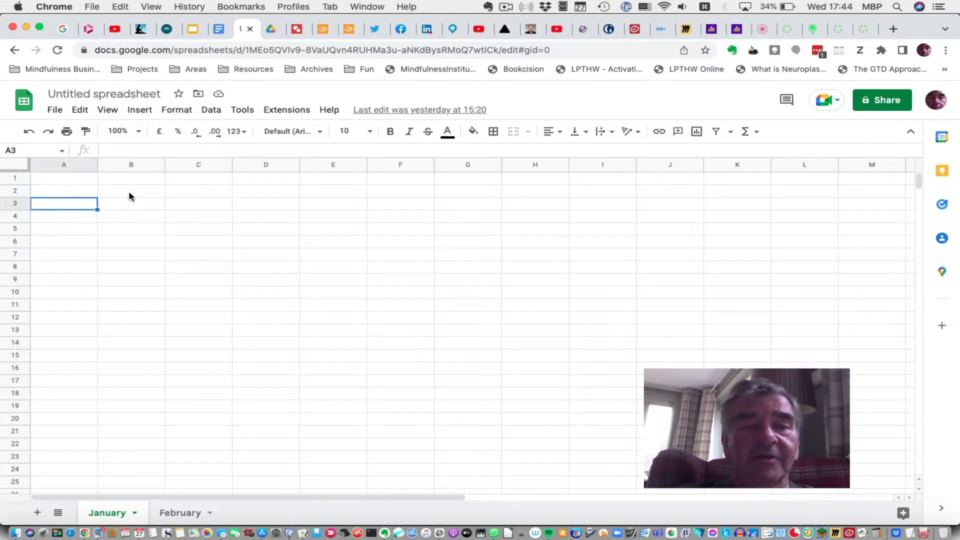
{"action": "left_click", "coordinate": [111, 194]}
{"action": "left_click", "coordinate": [85, 205]}
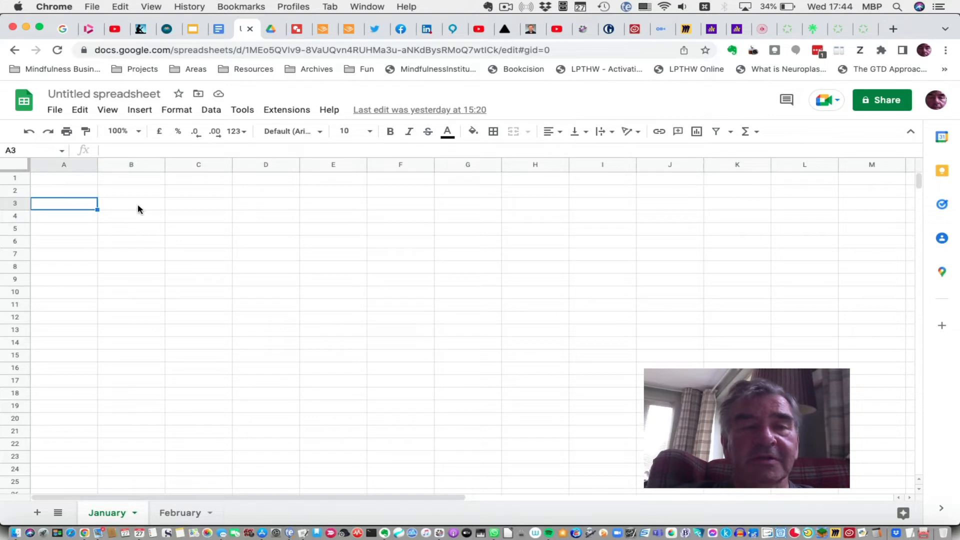
{"action": "left_click", "coordinate": [139, 208]}
{"action": "left_click", "coordinate": [145, 193]}
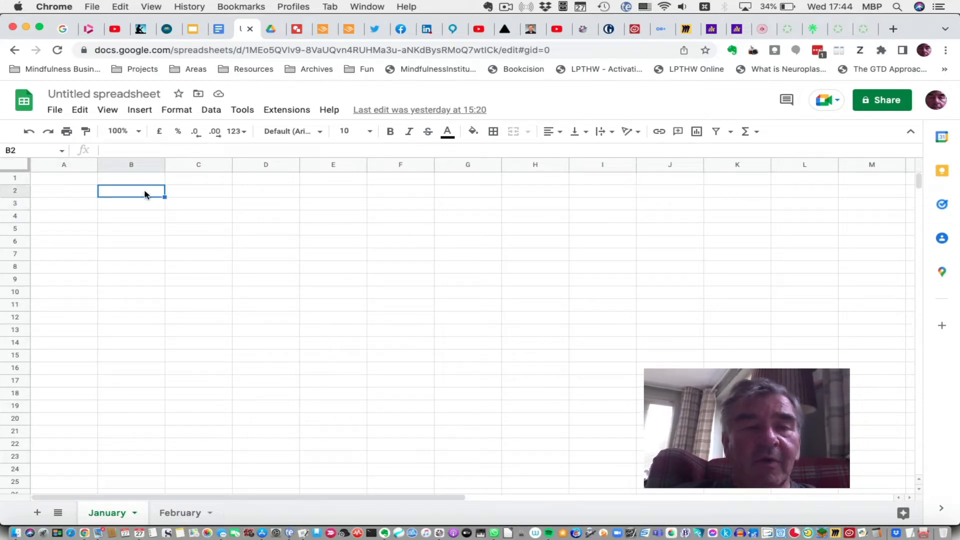
{"action": "left_click", "coordinate": [136, 224]}
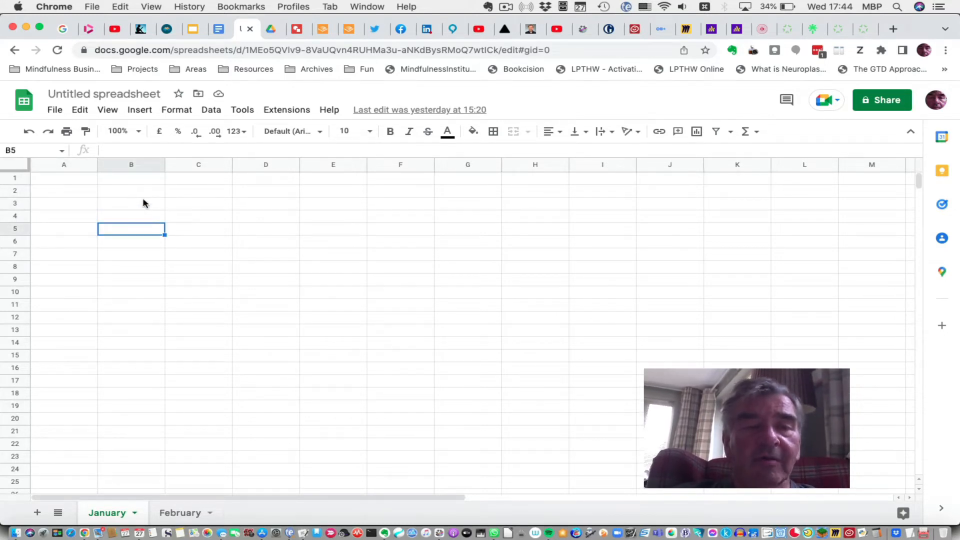
{"action": "left_click", "coordinate": [143, 203]}
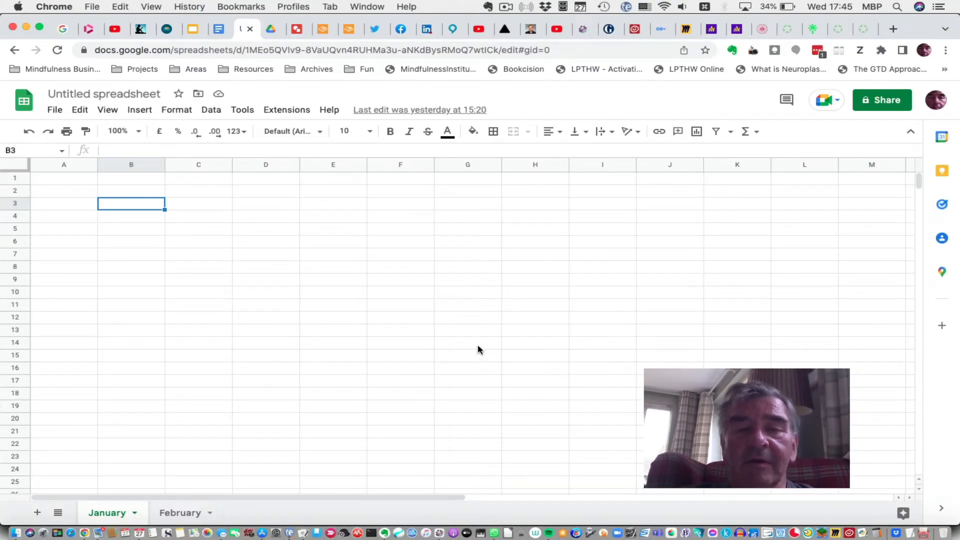
Step: Examine the cell border options and the horizontal alignment options without applying any
{"action": "left_click", "coordinate": [480, 344]}
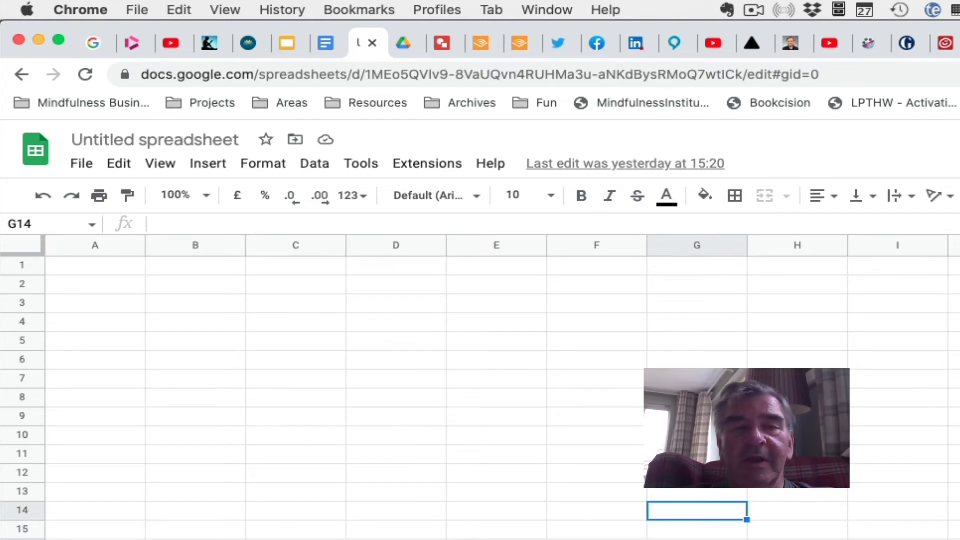
{"action": "left_click", "coordinate": [695, 435]}
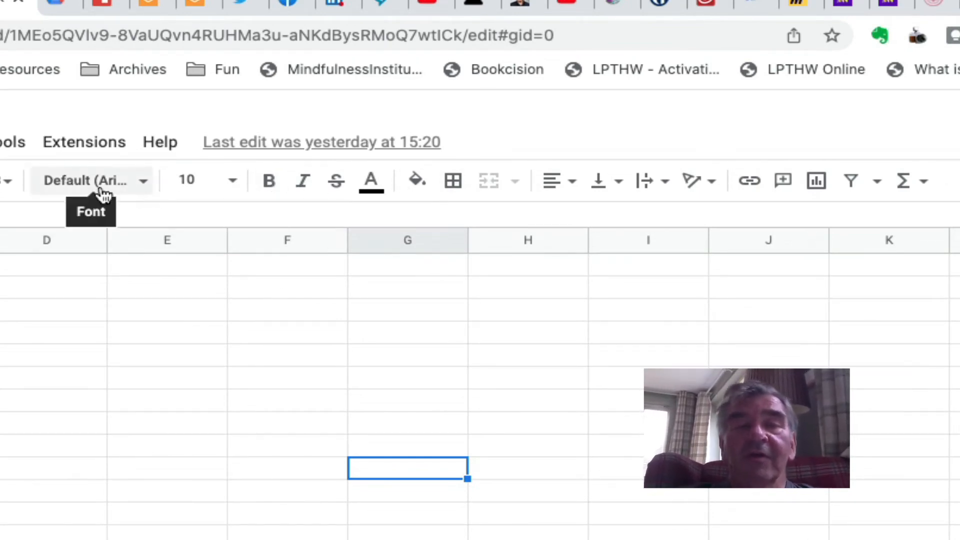
{"action": "left_click", "coordinate": [453, 182]}
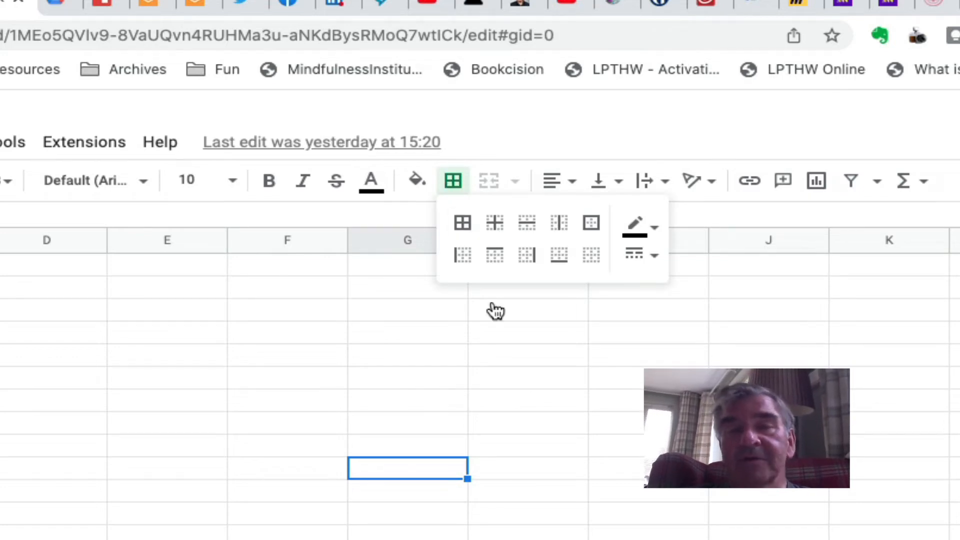
{"action": "left_click", "coordinate": [553, 409]}
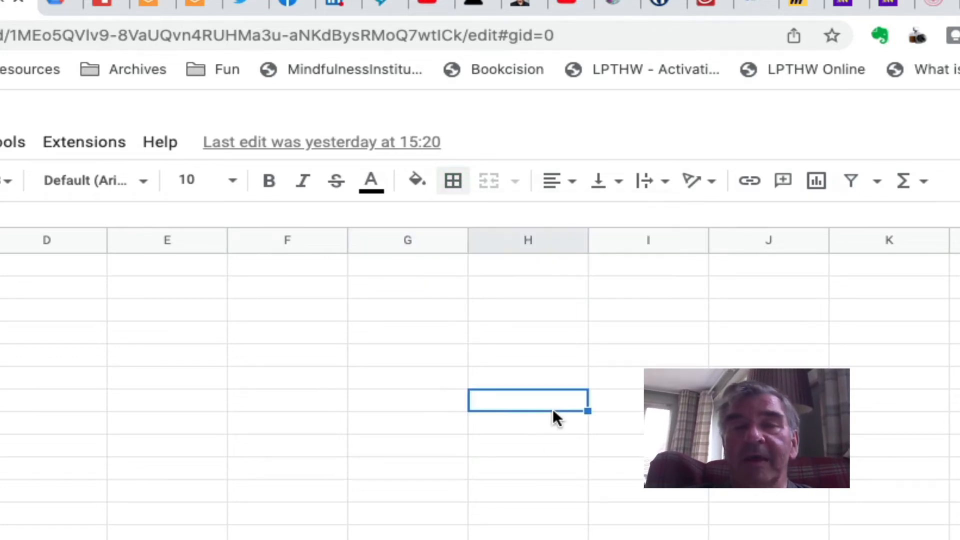
{"action": "left_click", "coordinate": [572, 185]}
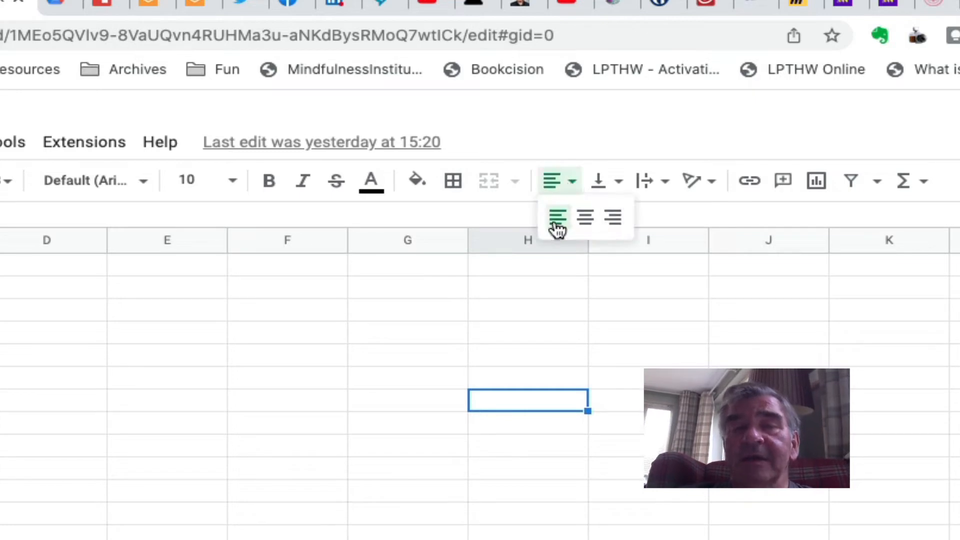
{"action": "left_click", "coordinate": [643, 301]}
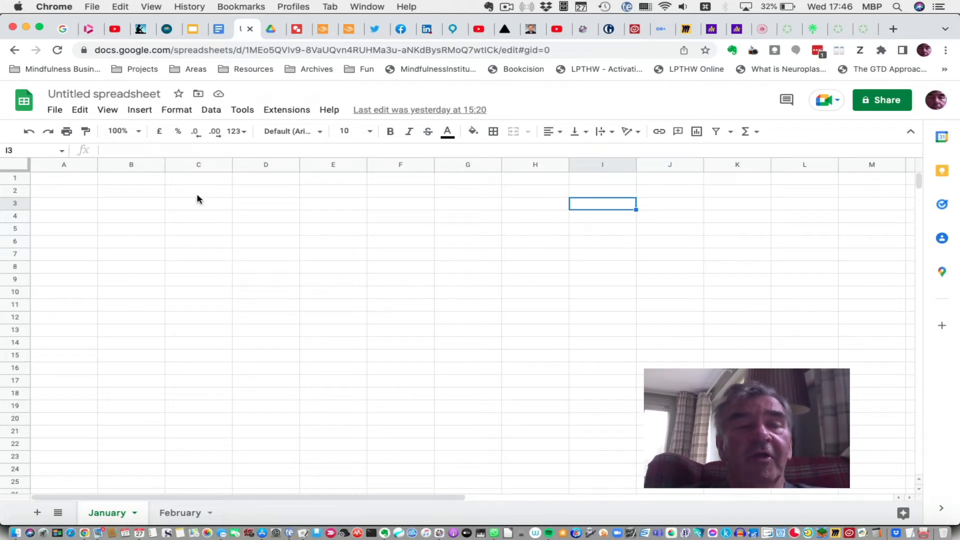
Step: Add a new blank sheet directly after the January sheet
{"action": "left_click", "coordinate": [243, 257]}
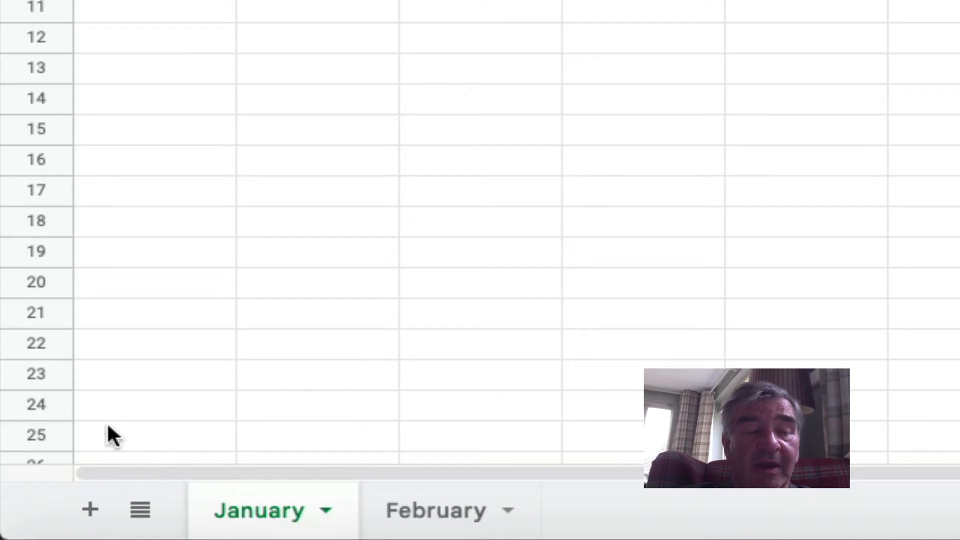
{"action": "left_click", "coordinate": [90, 511]}
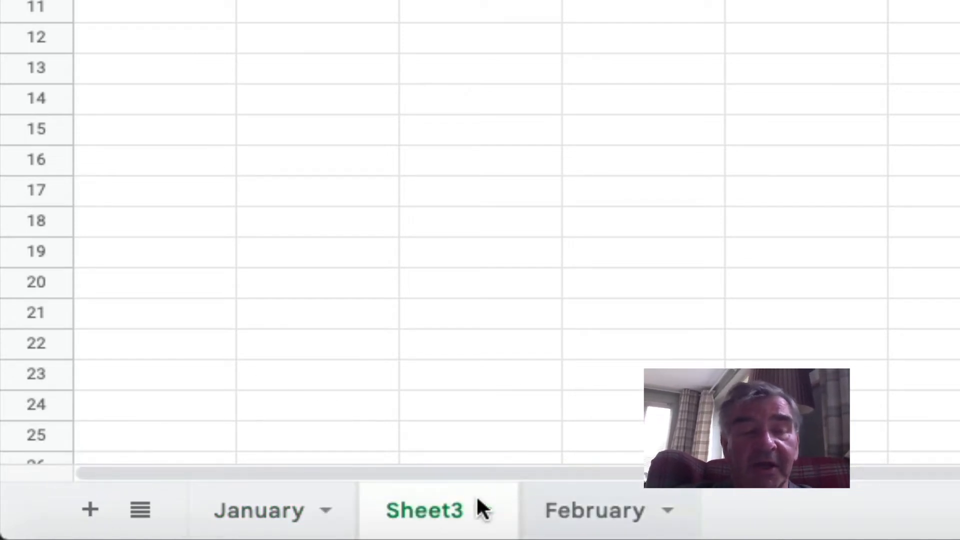
{"action": "left_click", "coordinate": [356, 118]}
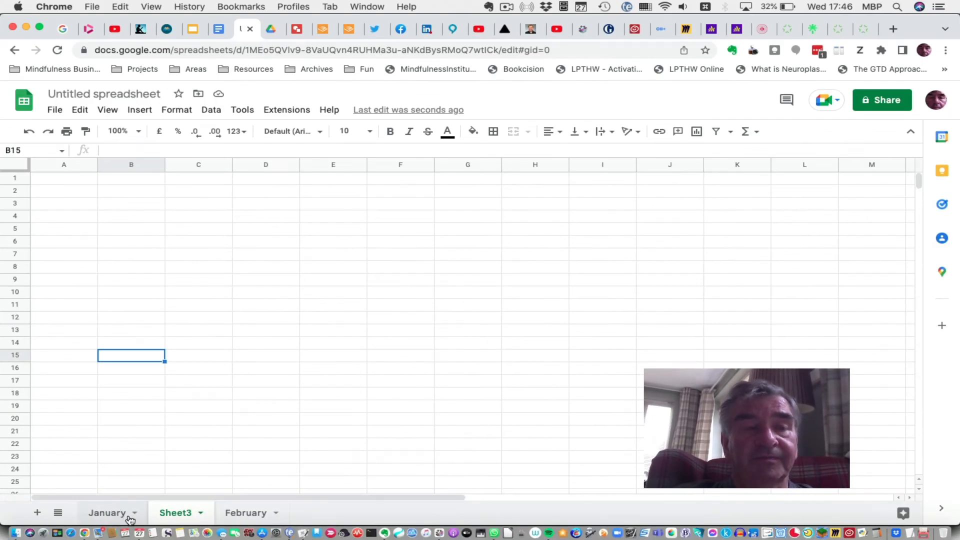
Step: Enter the sample text "hgghgh" in cell A1 of the January sheet
{"action": "left_click", "coordinate": [131, 518]}
{"action": "left_click", "coordinate": [85, 180]}
{"action": "type", "text": "hgghgh"}
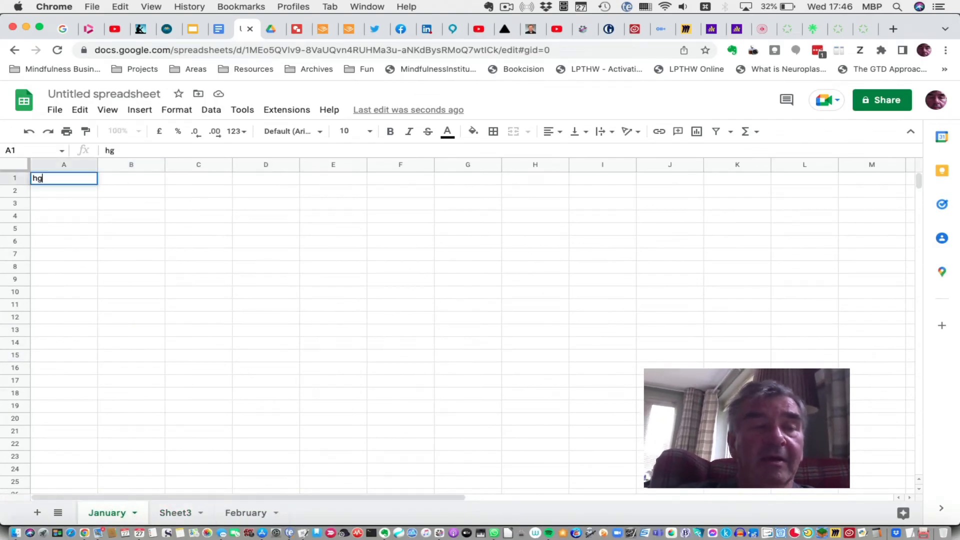
{"action": "left_click", "coordinate": [158, 360]}
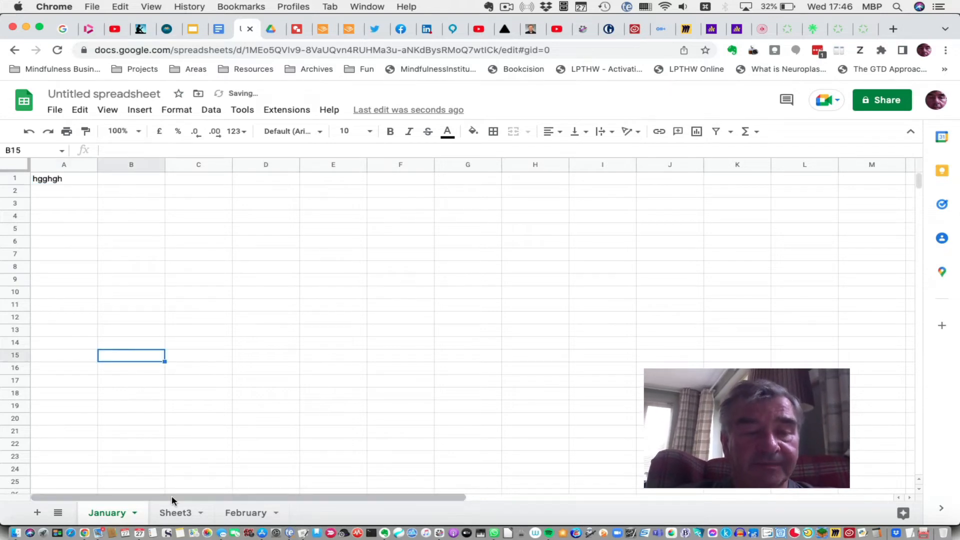
Step: Enter the sample text "hjhjh" in cell B1 of Sheet3
{"action": "left_click", "coordinate": [174, 509]}
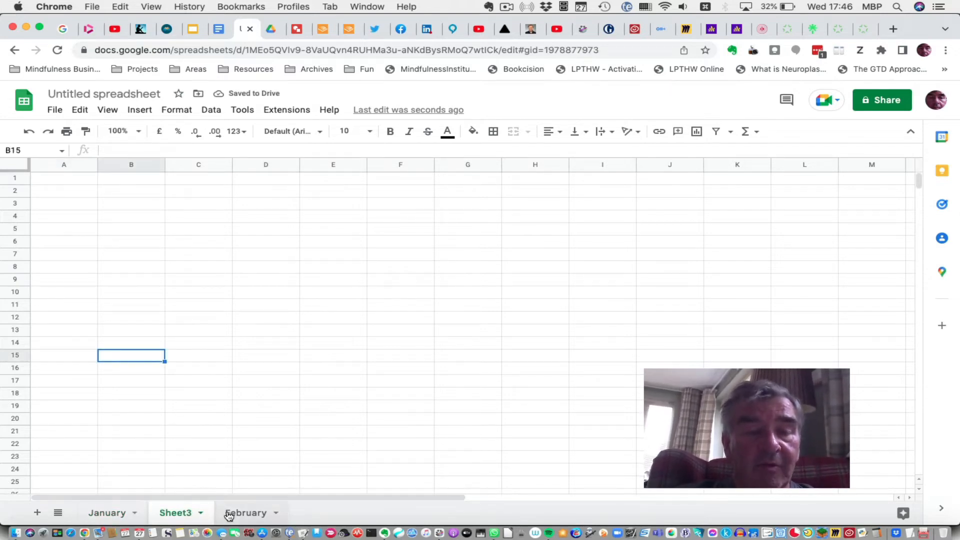
{"action": "left_click", "coordinate": [116, 178]}
{"action": "type", "text": "hjhjh"}
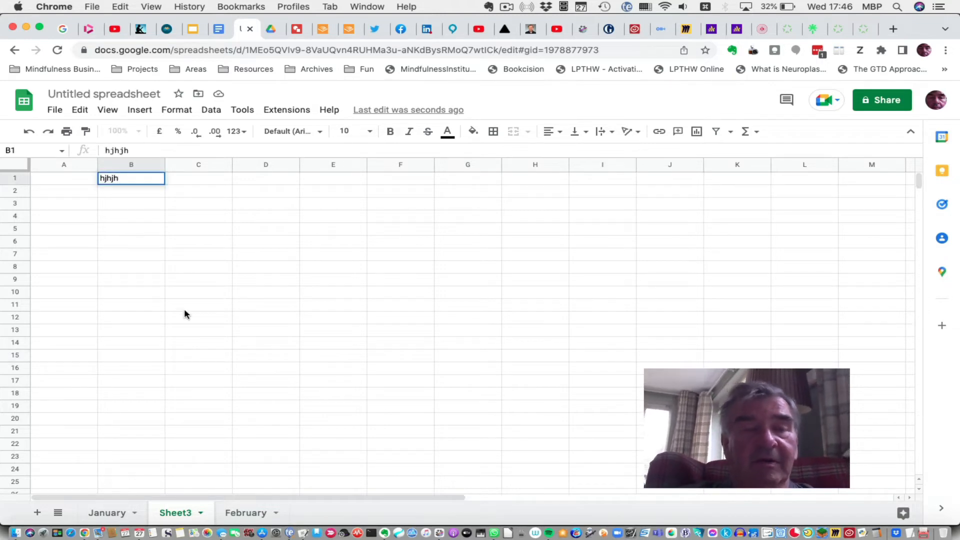
{"action": "left_click", "coordinate": [226, 287]}
Step: Enter the sample text "hjhjh" in cell B4 of the February sheet
{"action": "left_click", "coordinate": [248, 512]}
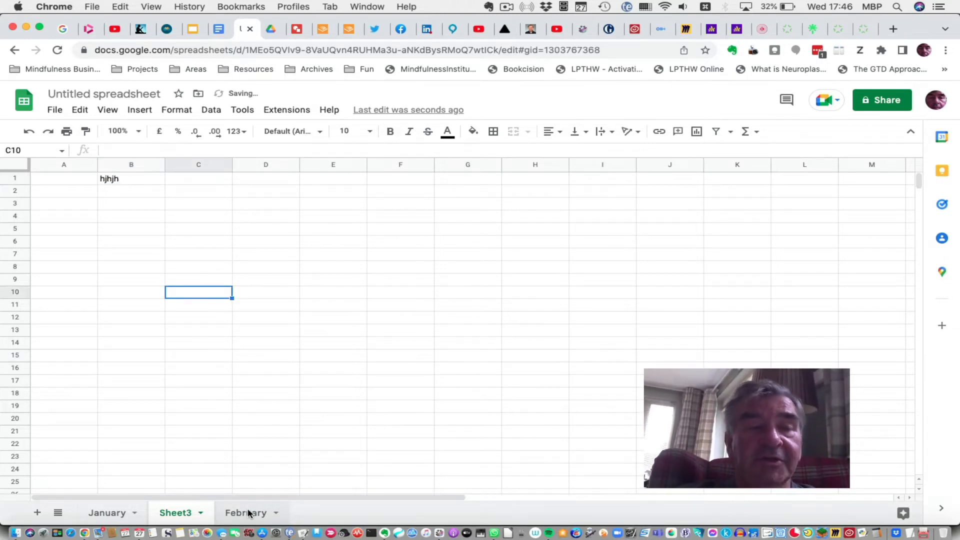
{"action": "left_click", "coordinate": [122, 218]}
{"action": "type", "text": "hjhjh"}
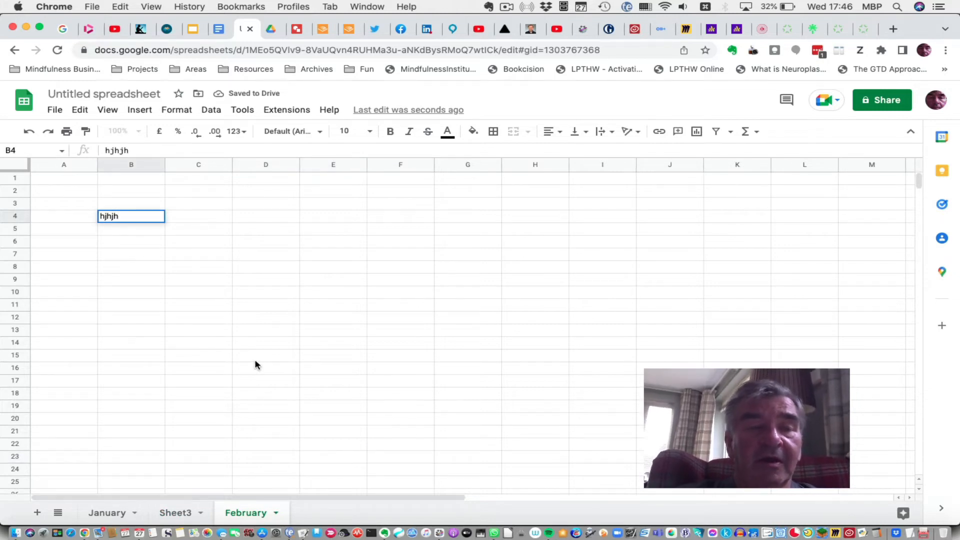
{"action": "left_click", "coordinate": [255, 356]}
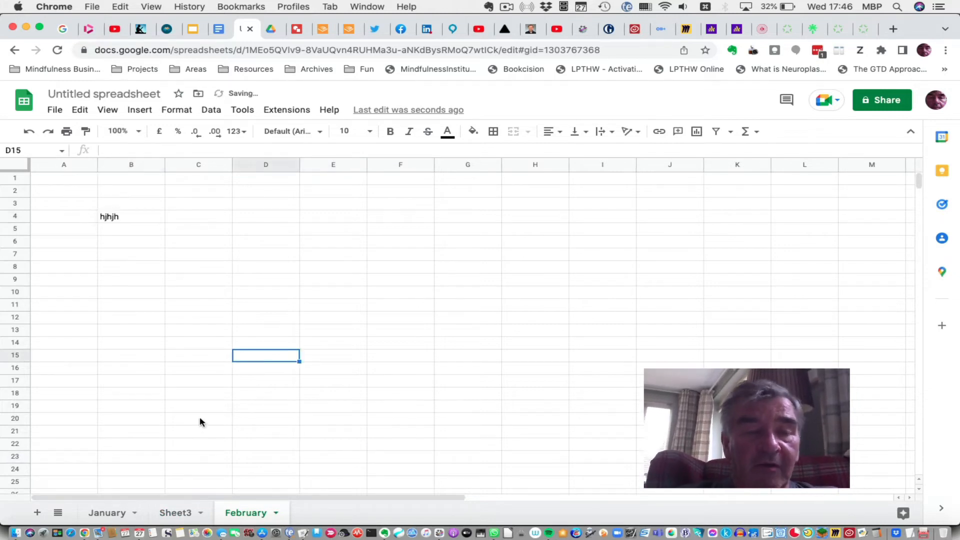
Step: Look through the January, Sheet3 and February sheets and rename Sheet3 as "Something else"
{"action": "left_click", "coordinate": [115, 514]}
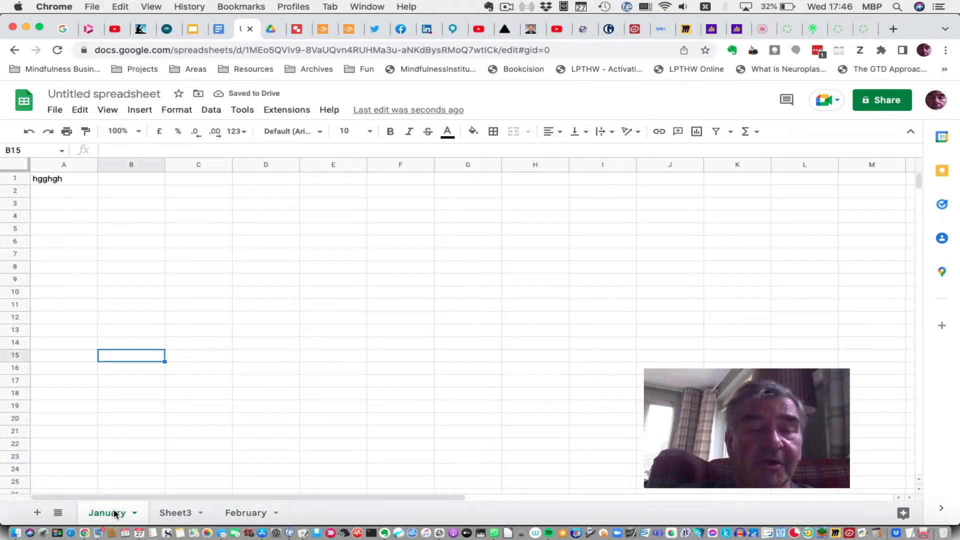
{"action": "left_click", "coordinate": [179, 516]}
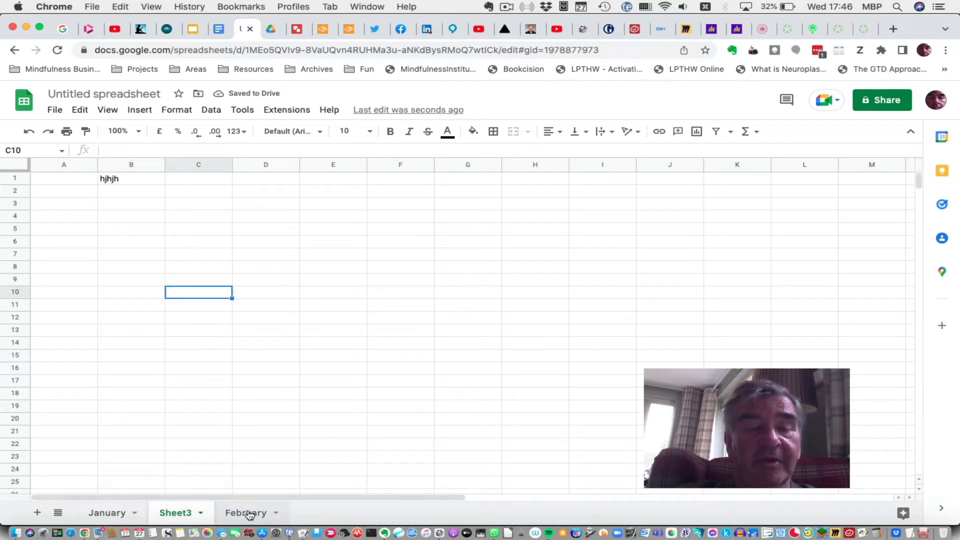
{"action": "left_click", "coordinate": [247, 514]}
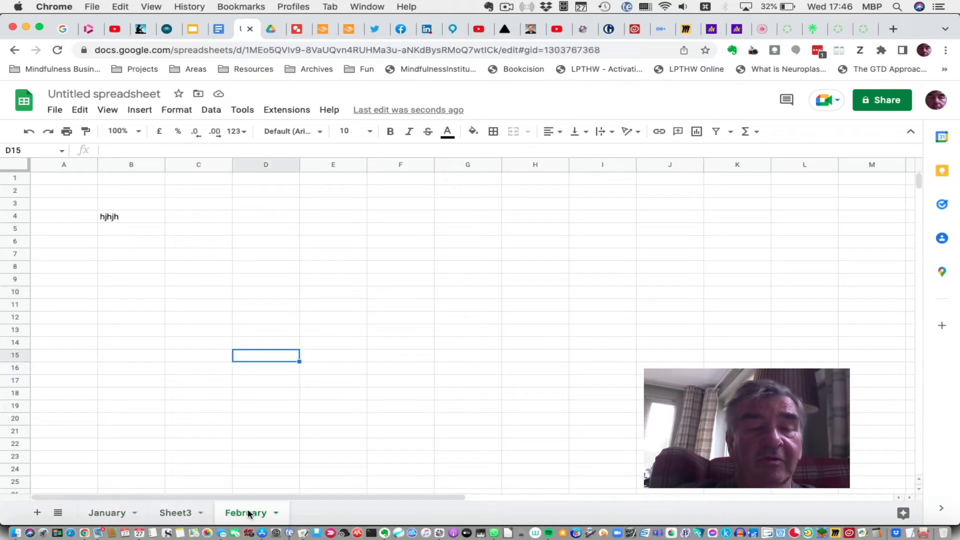
{"action": "double_click", "coordinate": [180, 515]}
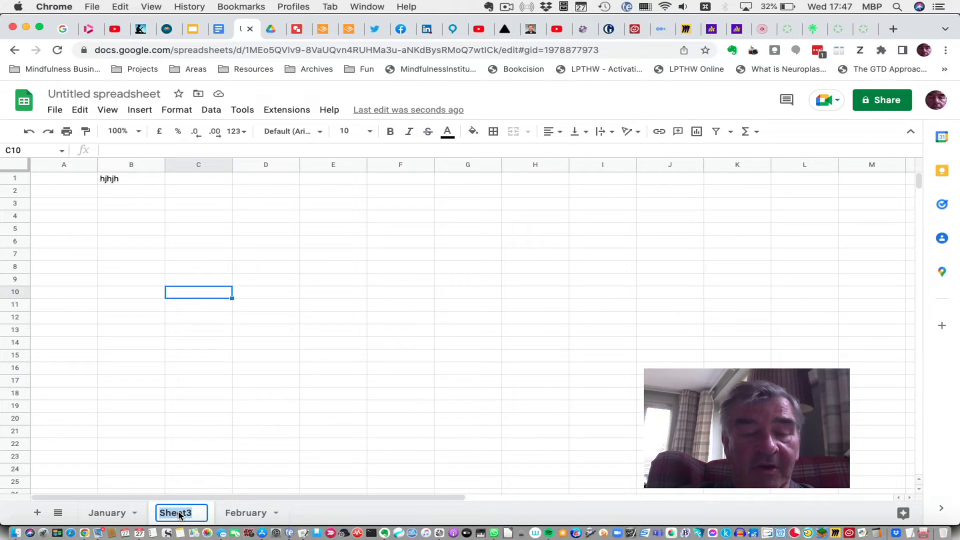
{"action": "type", "text": "Somet"}
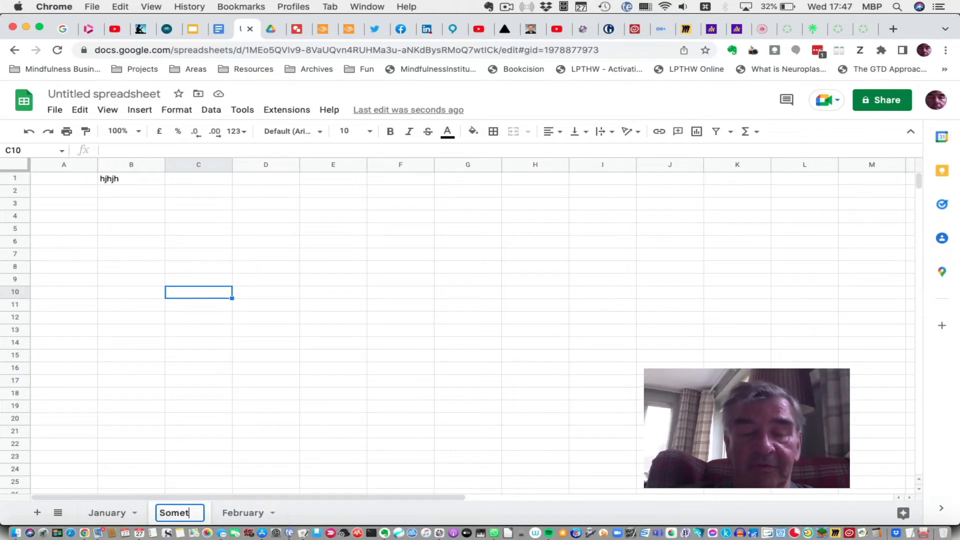
{"action": "type", "text": "hing else"}
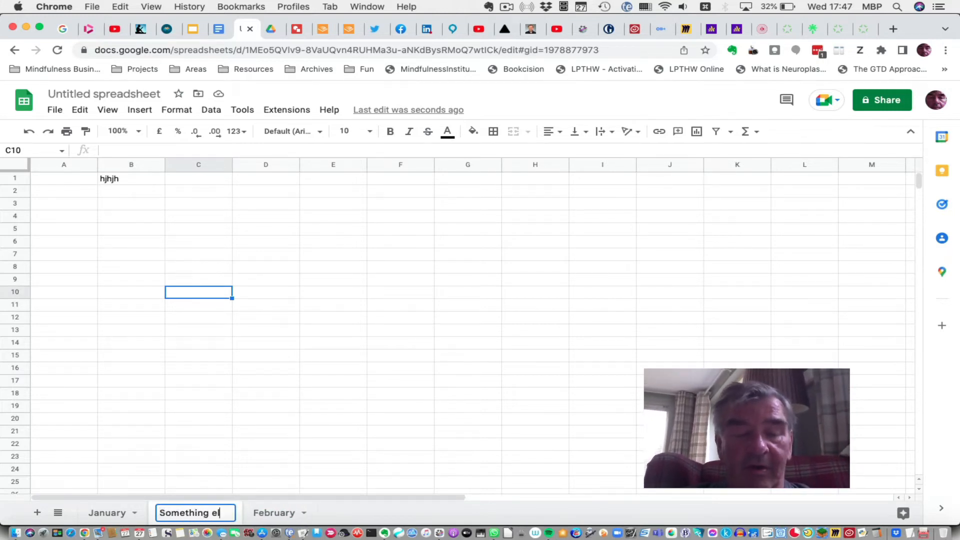
{"action": "left_click", "coordinate": [324, 416]}
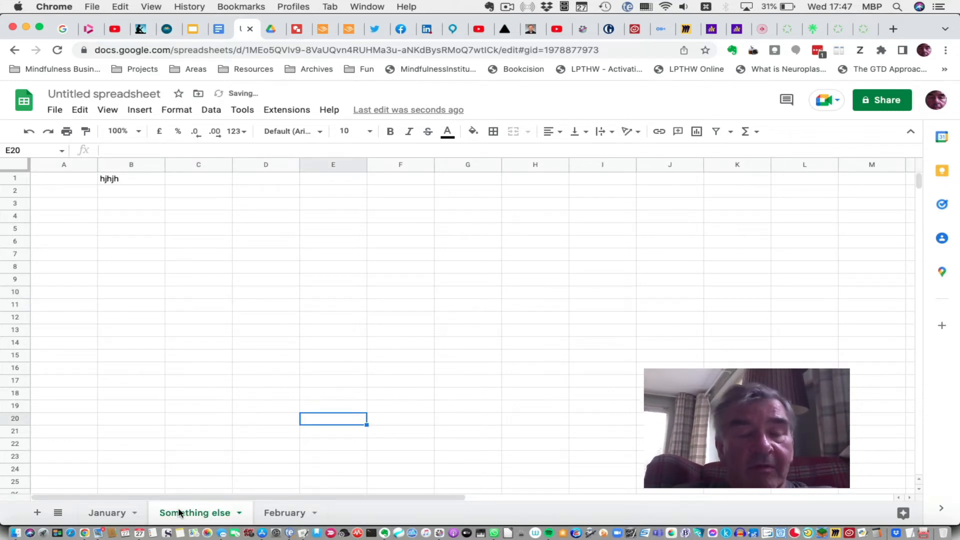
Step: Rename the January, "Something else" and February sheets as One, Two and Three, in that order
{"action": "left_click", "coordinate": [108, 513]}
{"action": "double_click", "coordinate": [115, 514]}
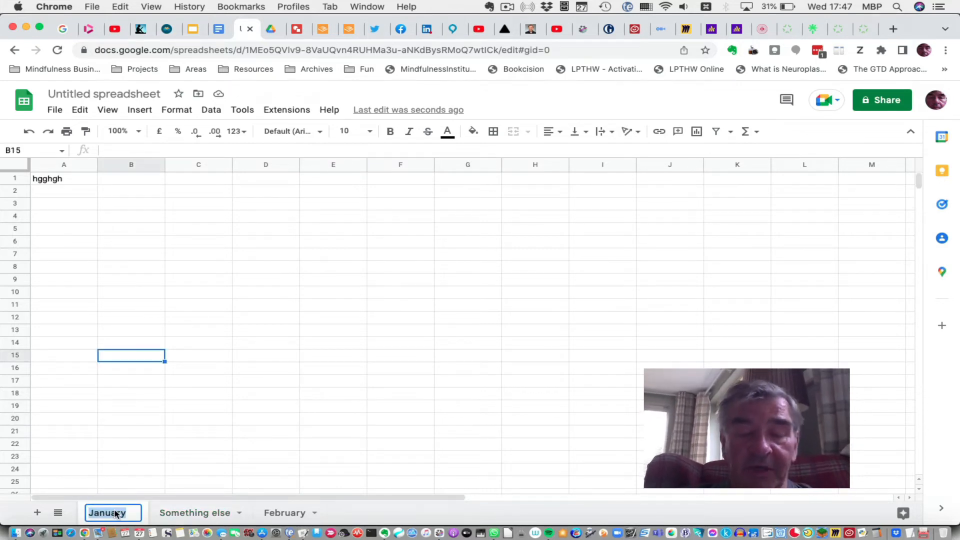
{"action": "type", "text": "One"}
{"action": "left_click", "coordinate": [180, 513]}
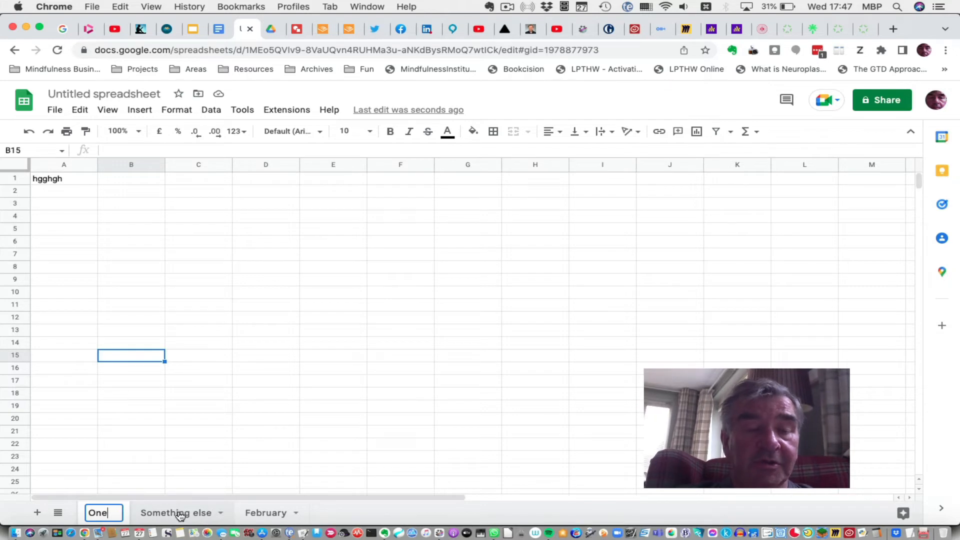
{"action": "double_click", "coordinate": [181, 514]}
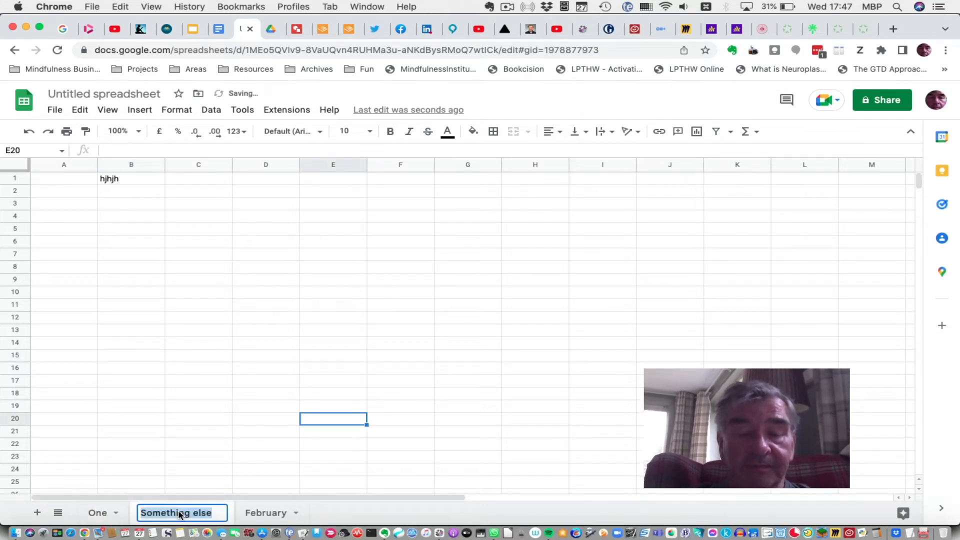
{"action": "type", "text": "Two"}
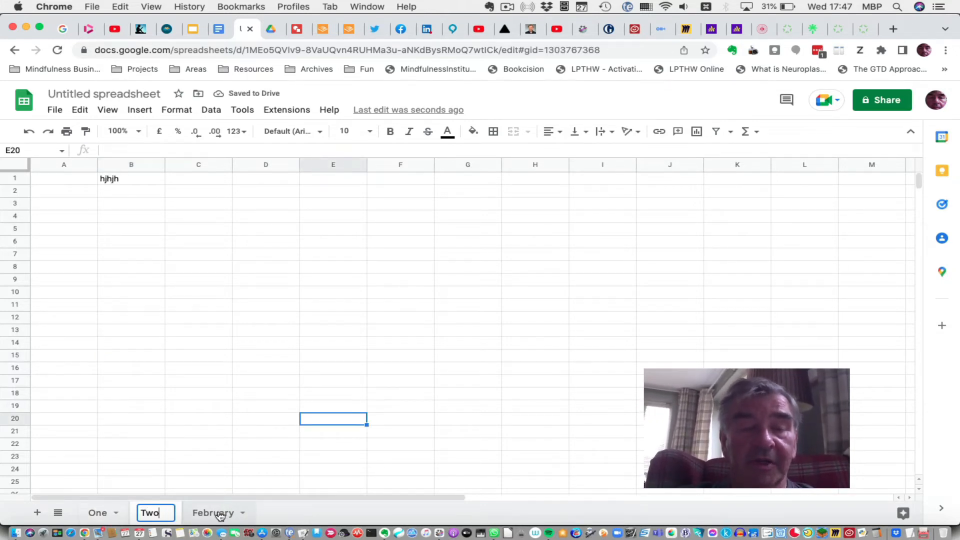
{"action": "double_click", "coordinate": [220, 516]}
{"action": "type", "text": "Three"}
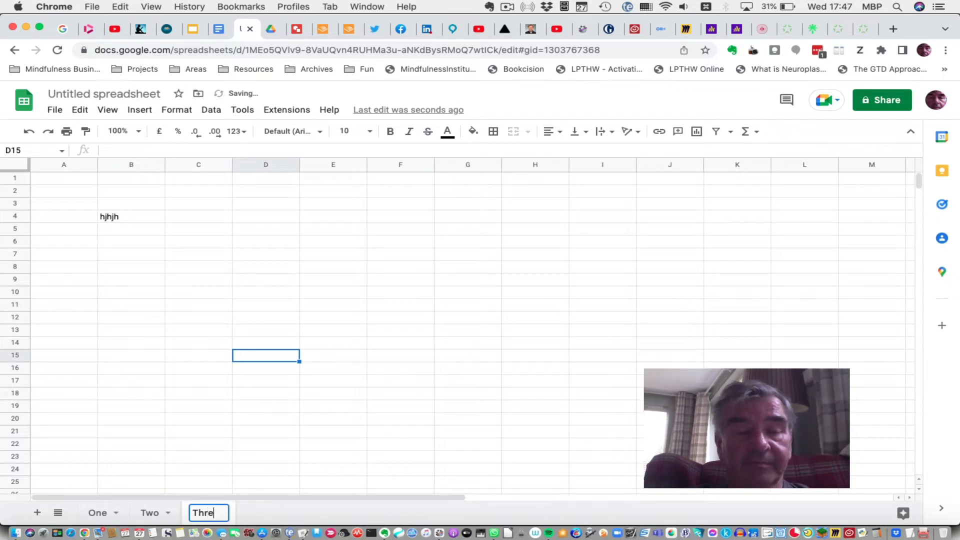
{"action": "left_click", "coordinate": [408, 381]}
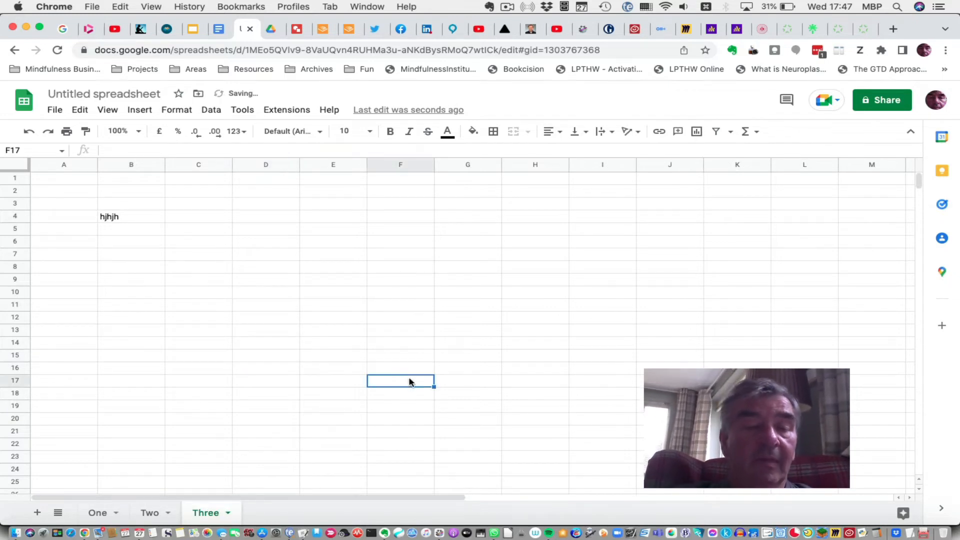
Step: Clear the sample text from cell A1 of sheet One
{"action": "left_click", "coordinate": [99, 513]}
{"action": "left_click", "coordinate": [72, 180]}
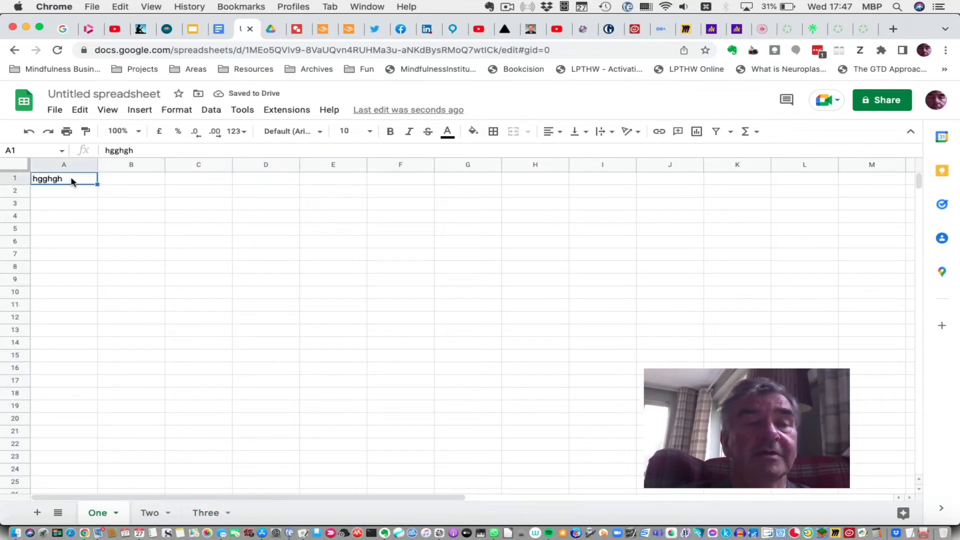
{"action": "key", "text": "Delete"}
{"action": "left_click", "coordinate": [168, 220]}
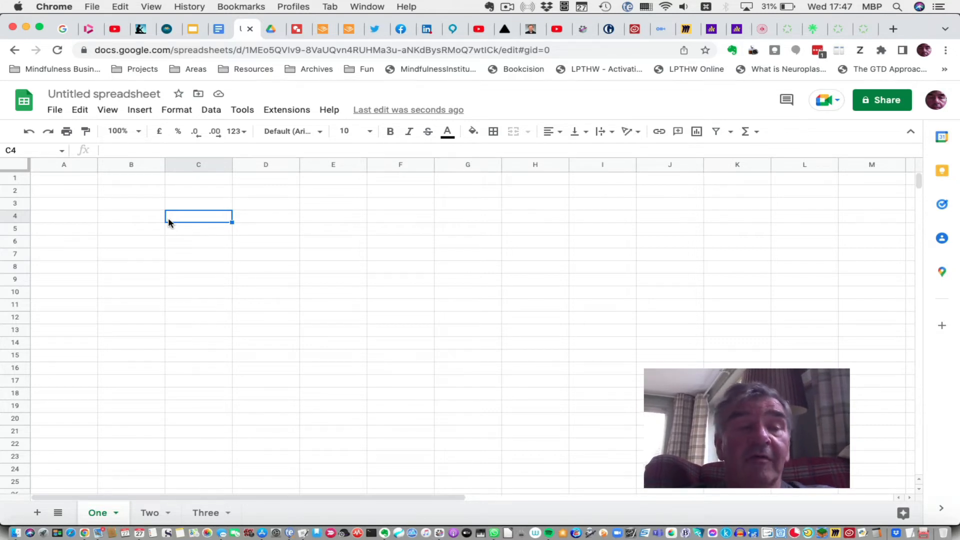
Step: Enter the number 5 in both cell A1 and cell A2 of sheet One
{"action": "left_click", "coordinate": [72, 176]}
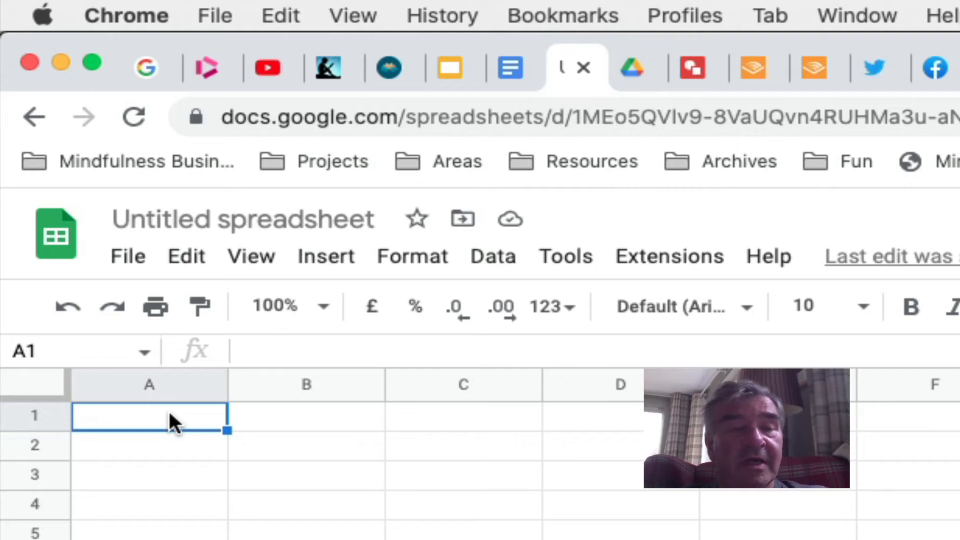
{"action": "type", "text": "5"}
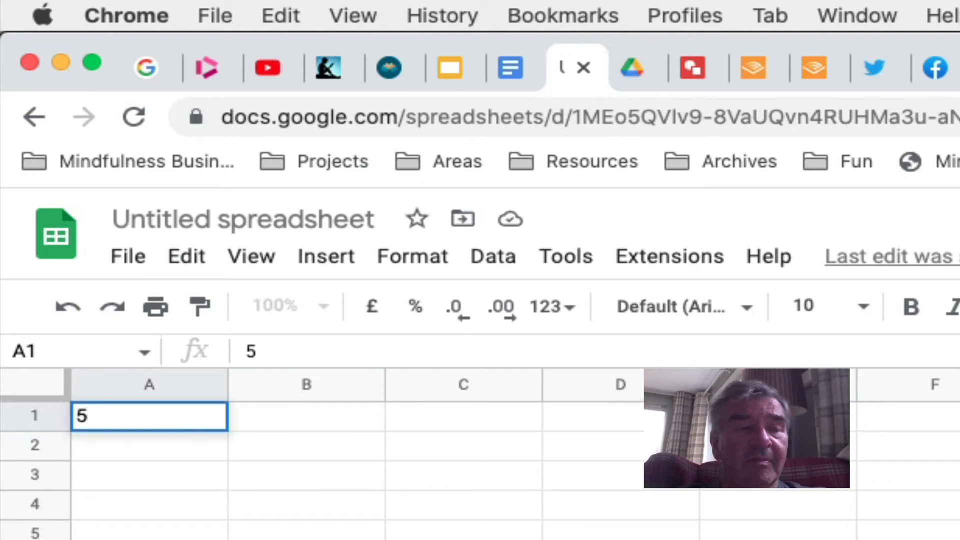
{"action": "key", "text": "Return"}
{"action": "type", "text": "5"}
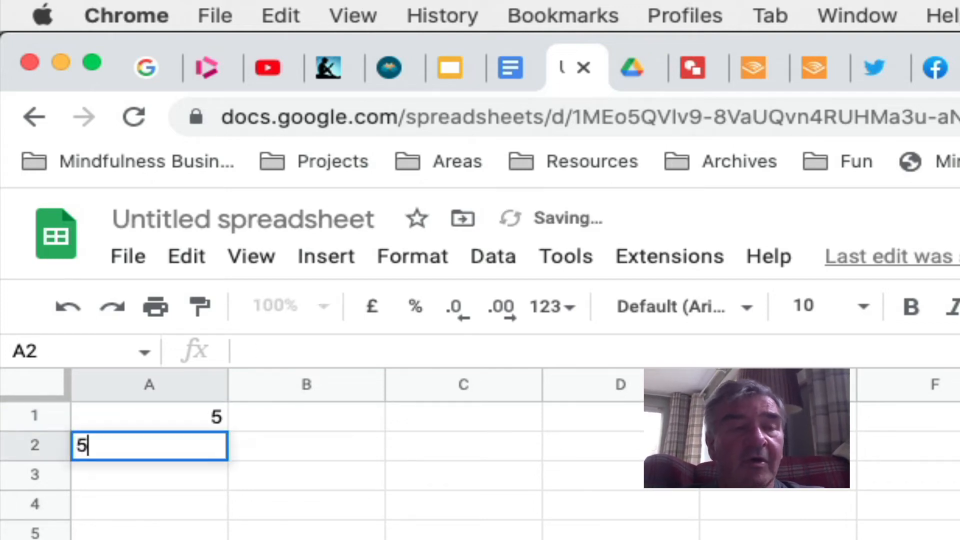
{"action": "key", "text": "Return"}
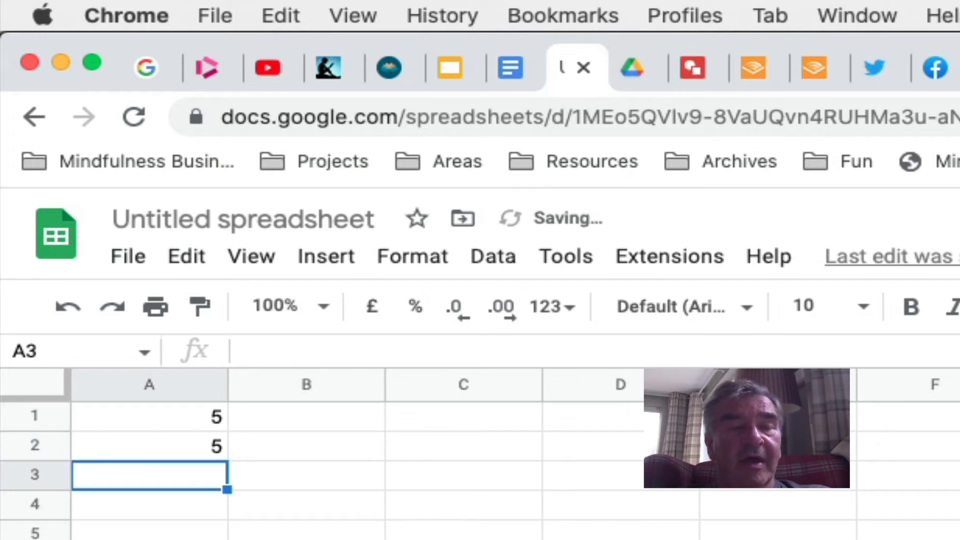
Step: Enter the formula =a1+a2 in cell A3 to add the two numbers above it
{"action": "left_click", "coordinate": [306, 539]}
{"action": "left_click", "coordinate": [209, 482]}
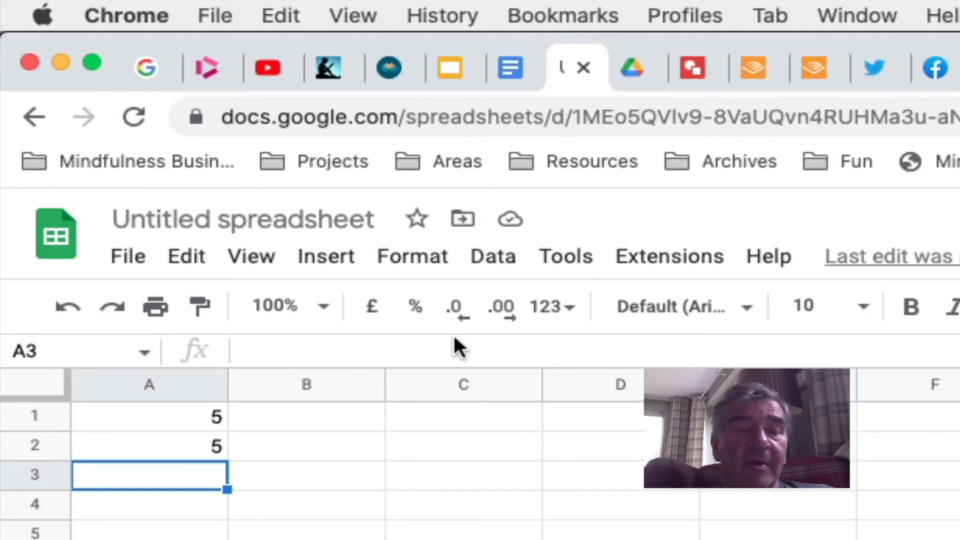
{"action": "left_click", "coordinate": [199, 539]}
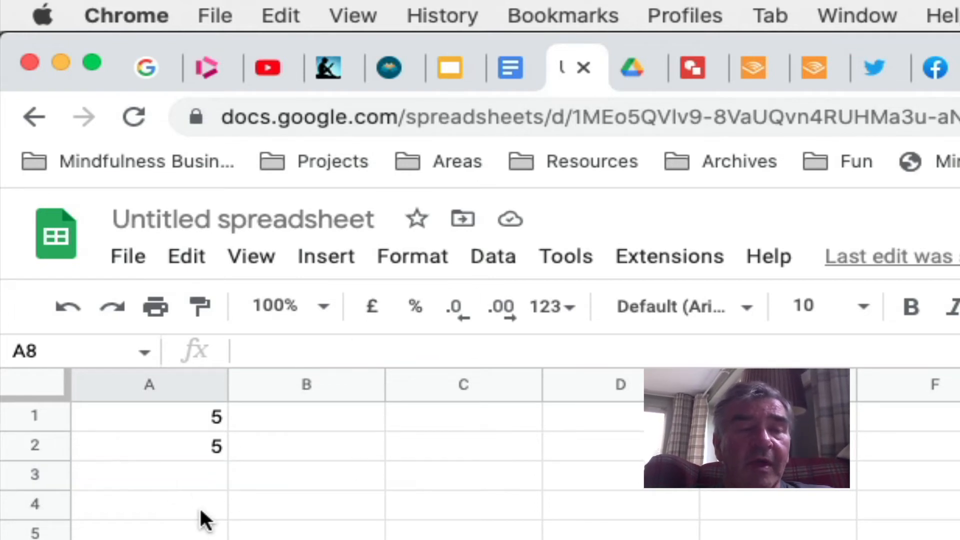
{"action": "left_click", "coordinate": [187, 476]}
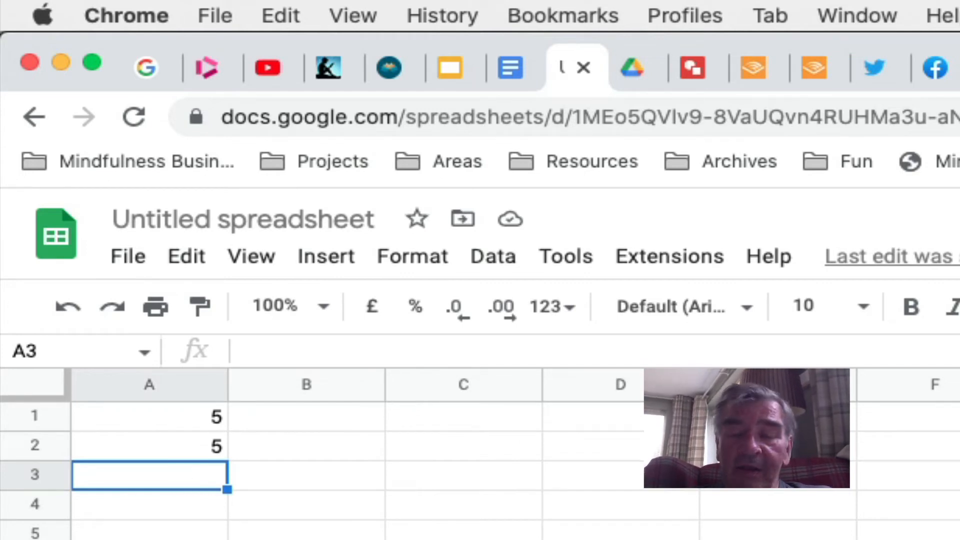
{"action": "type", "text": "="}
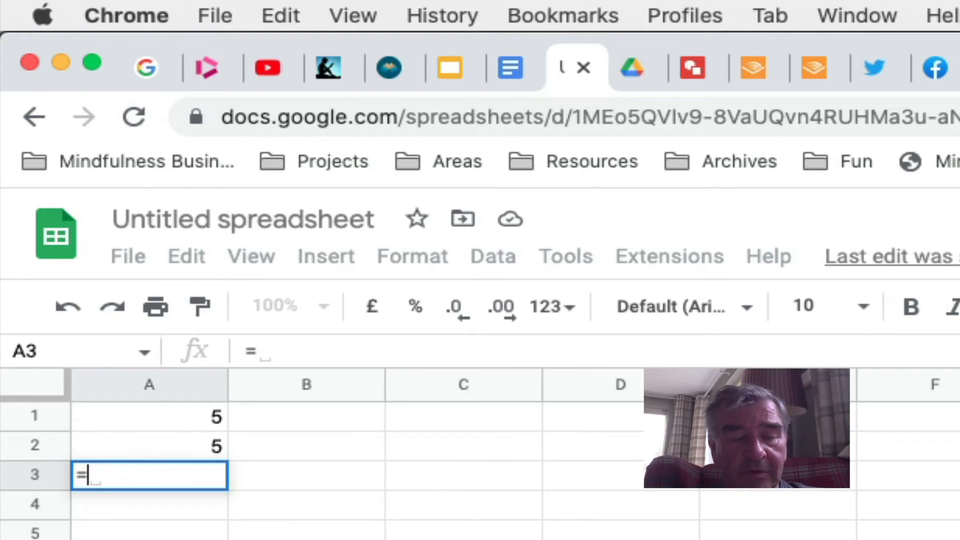
{"action": "type", "text": "a1"}
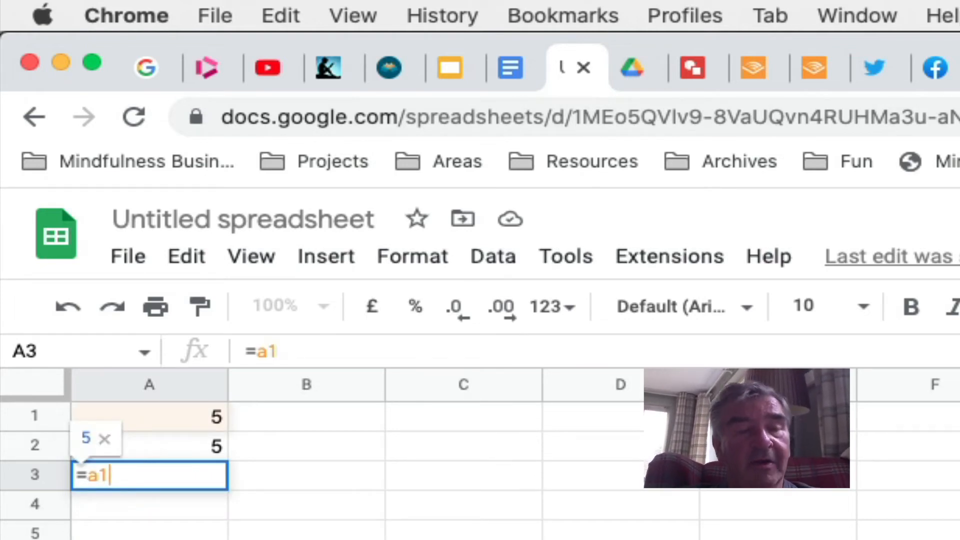
{"action": "type", "text": "+"}
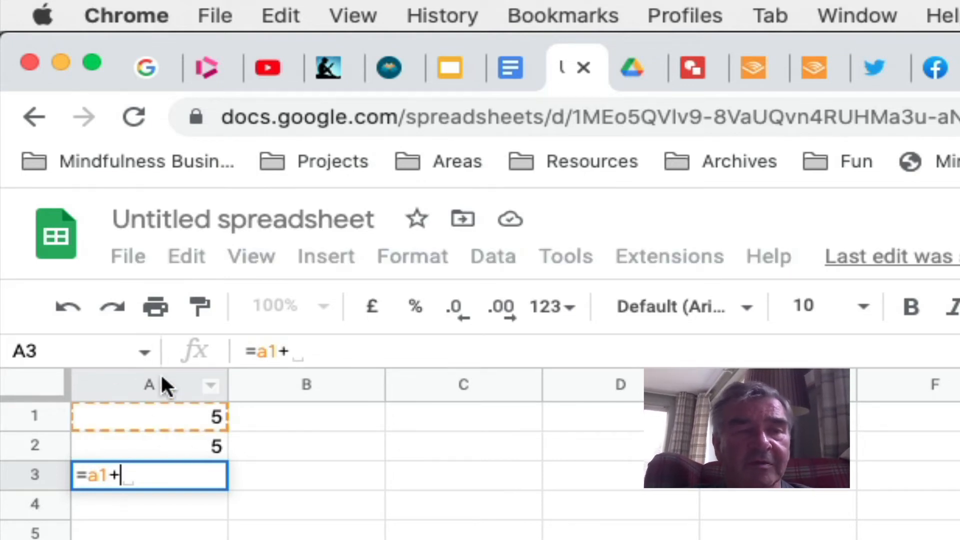
{"action": "type", "text": "a2"}
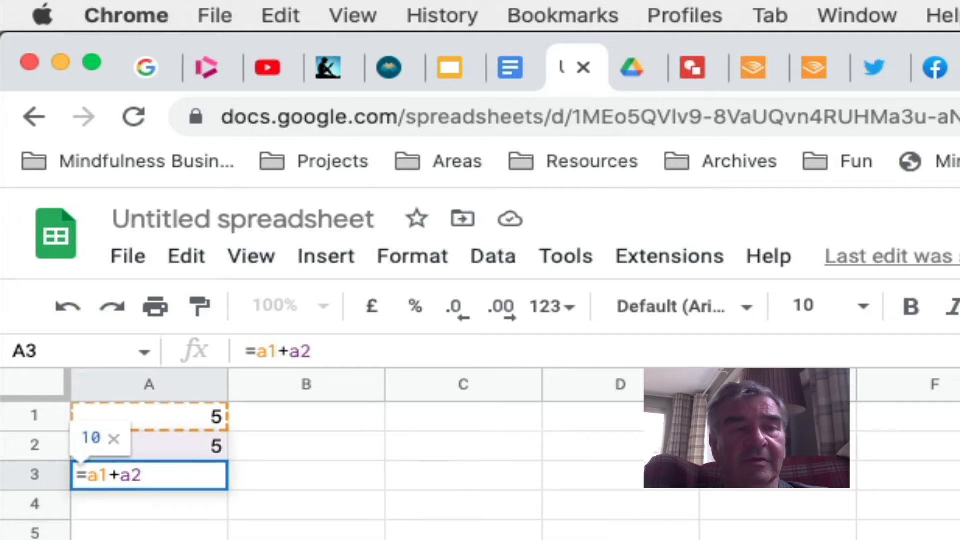
{"action": "key", "text": "Return"}
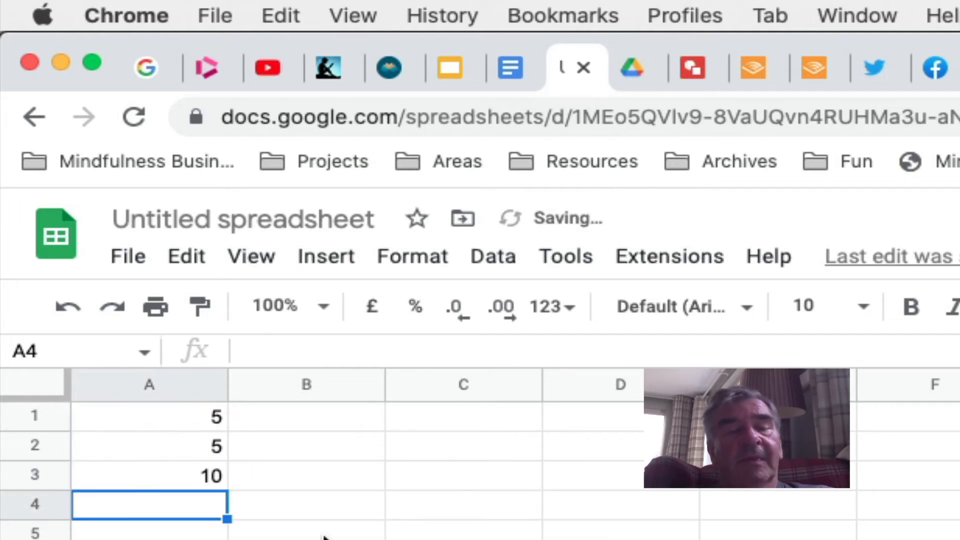
Step: Examine the formula behind cell A3 and compare it with the contents of the cells it refers to, A1 and A2
{"action": "left_click", "coordinate": [325, 537]}
{"action": "left_click", "coordinate": [183, 473]}
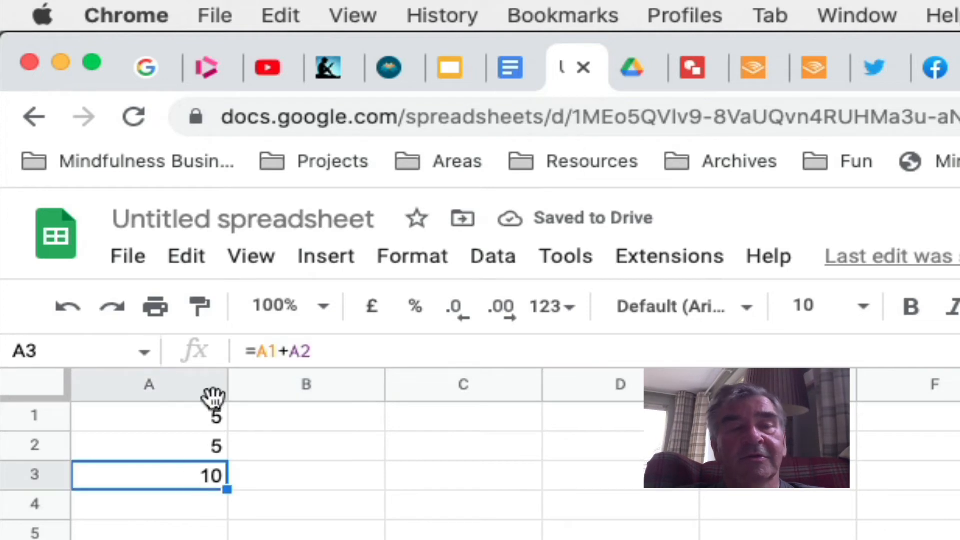
{"action": "left_click", "coordinate": [306, 539]}
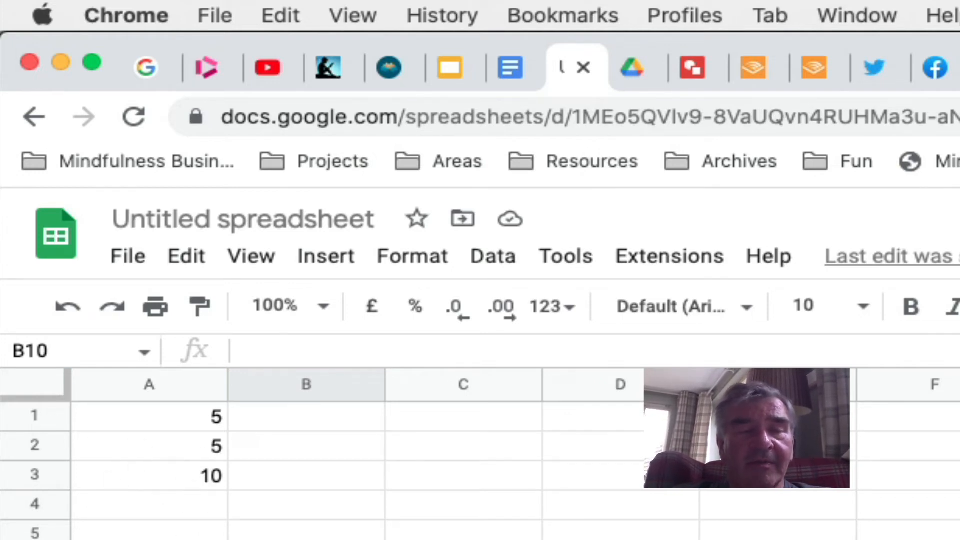
{"action": "left_click", "coordinate": [164, 490]}
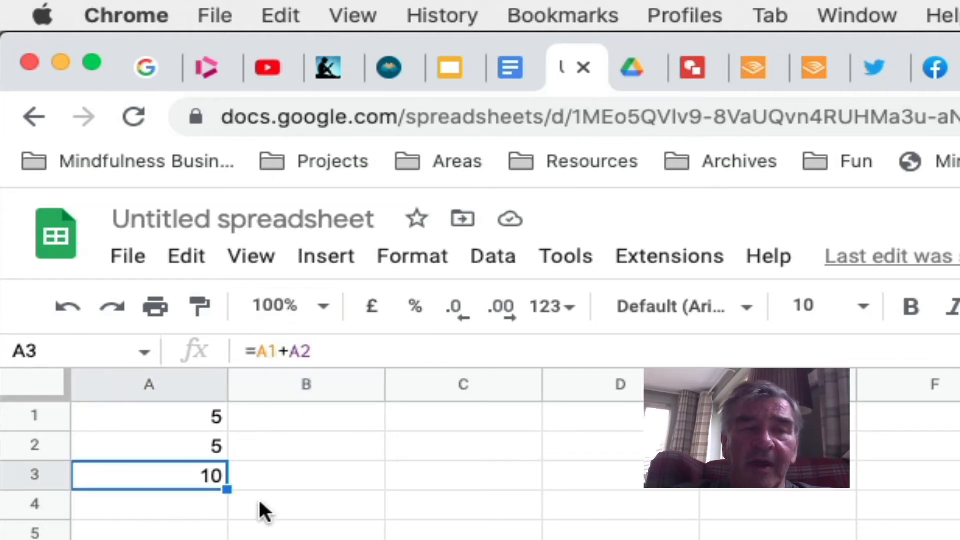
{"action": "left_click", "coordinate": [190, 424]}
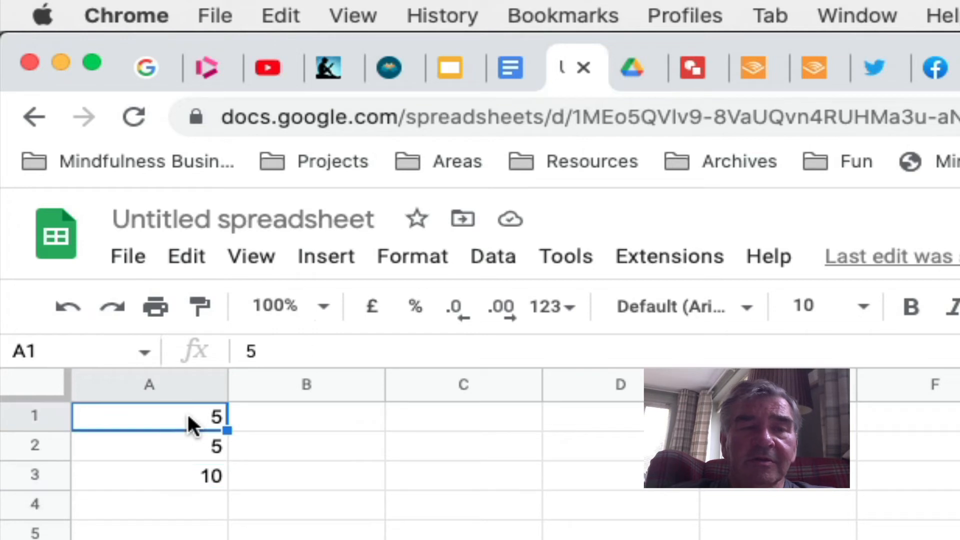
{"action": "left_click", "coordinate": [185, 439]}
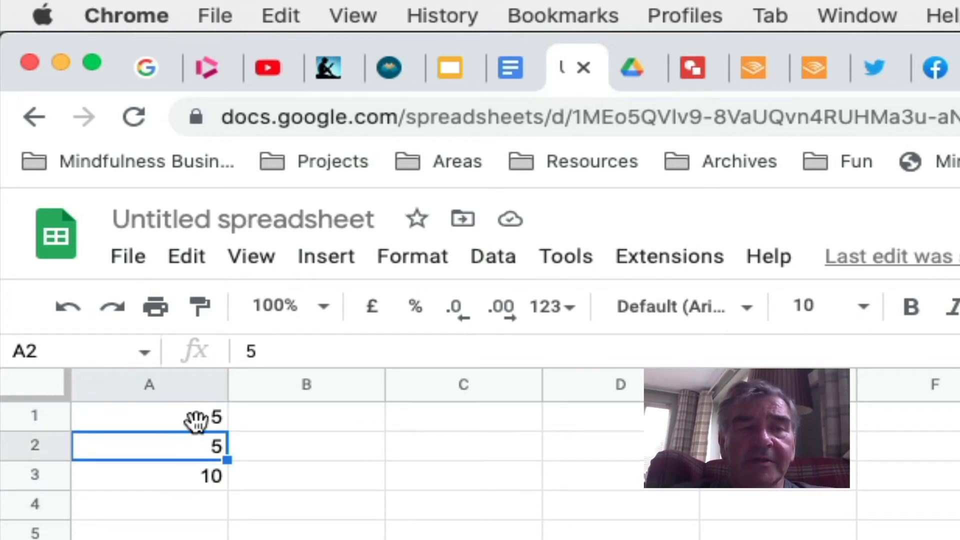
{"action": "left_click", "coordinate": [198, 415]}
{"action": "left_click", "coordinate": [197, 440]}
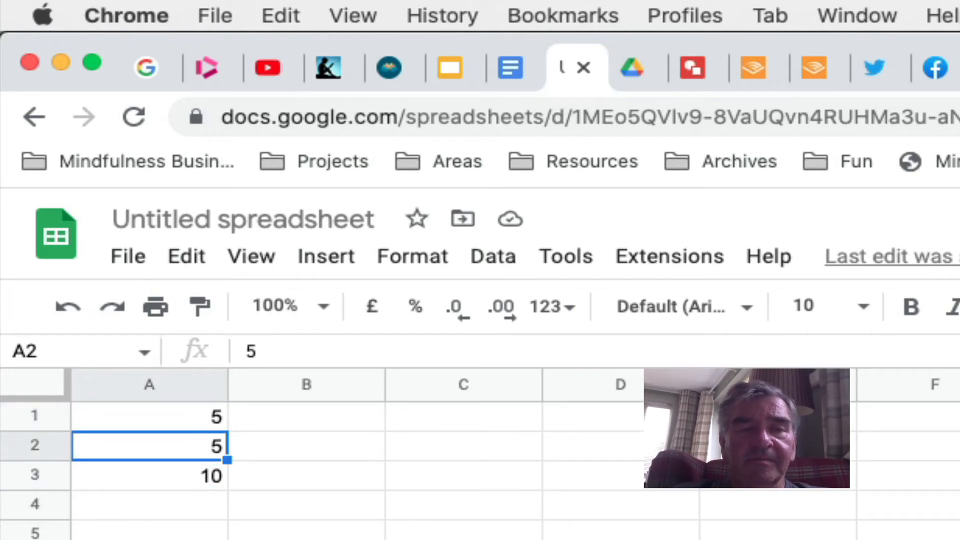
{"action": "left_click", "coordinate": [262, 538]}
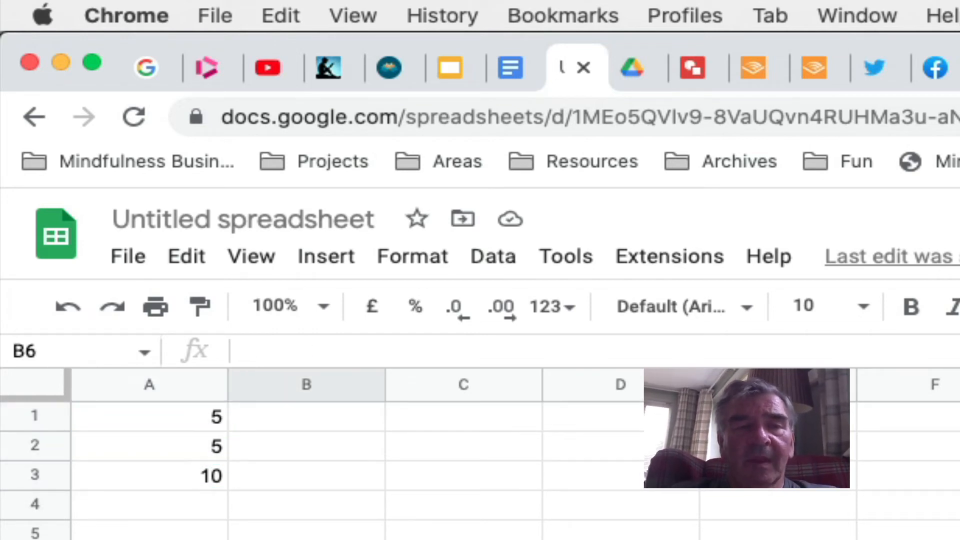
{"action": "left_click", "coordinate": [183, 481]}
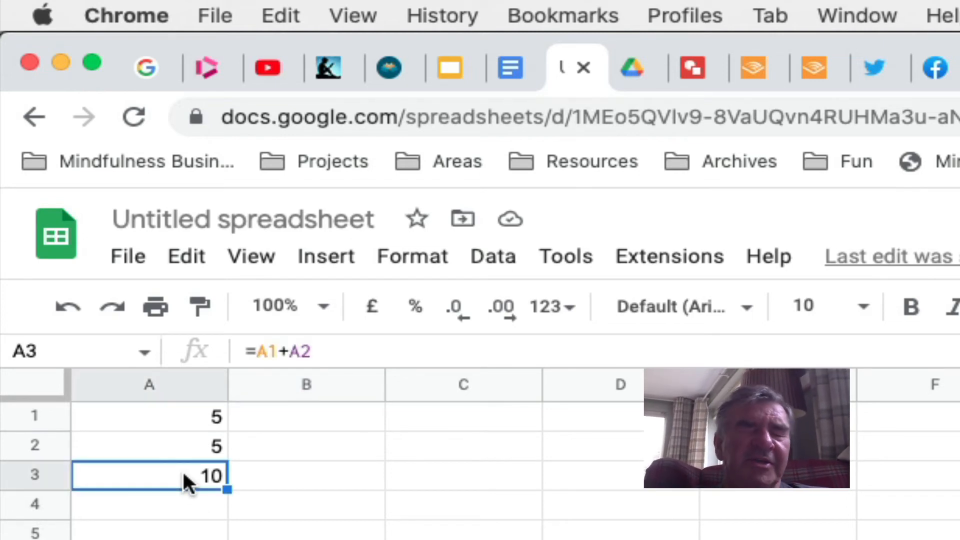
Step: Change the number in cell A1 to 10 so the addition formula below recalculates
{"action": "left_click", "coordinate": [190, 429]}
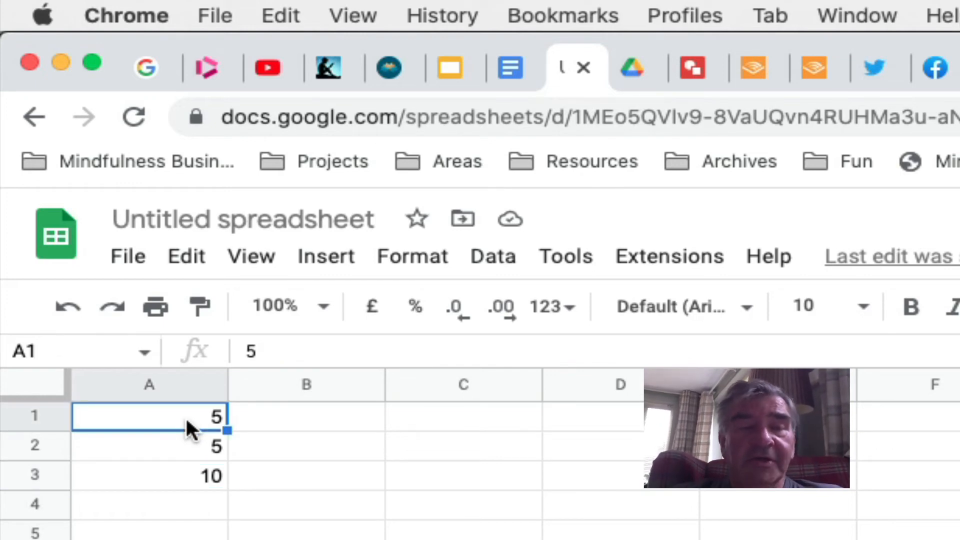
{"action": "type", "text": "10"}
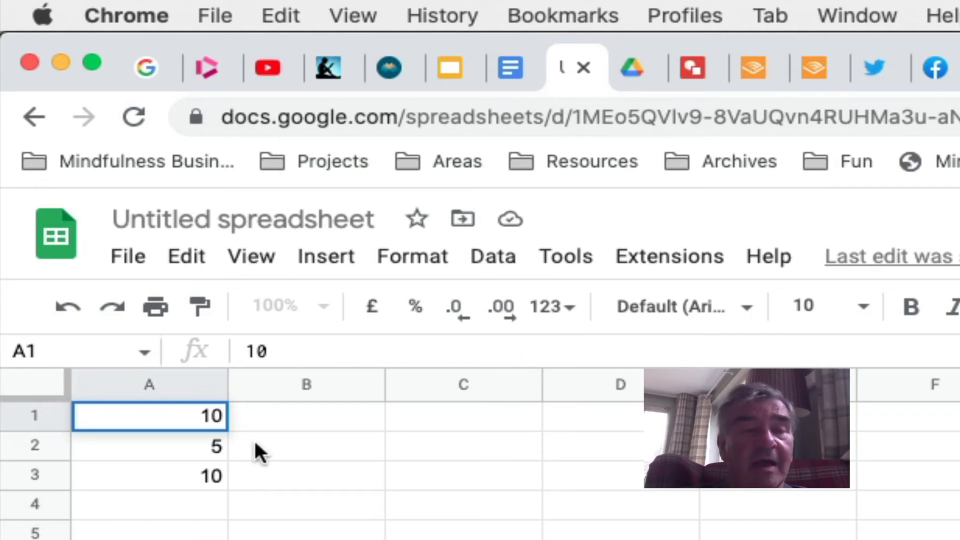
{"action": "key", "text": "Return"}
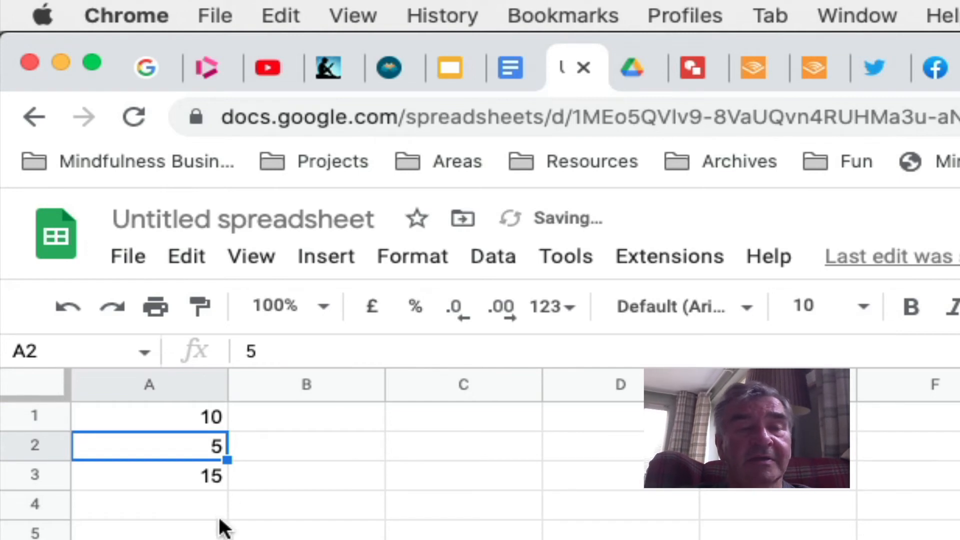
{"action": "left_click", "coordinate": [207, 504]}
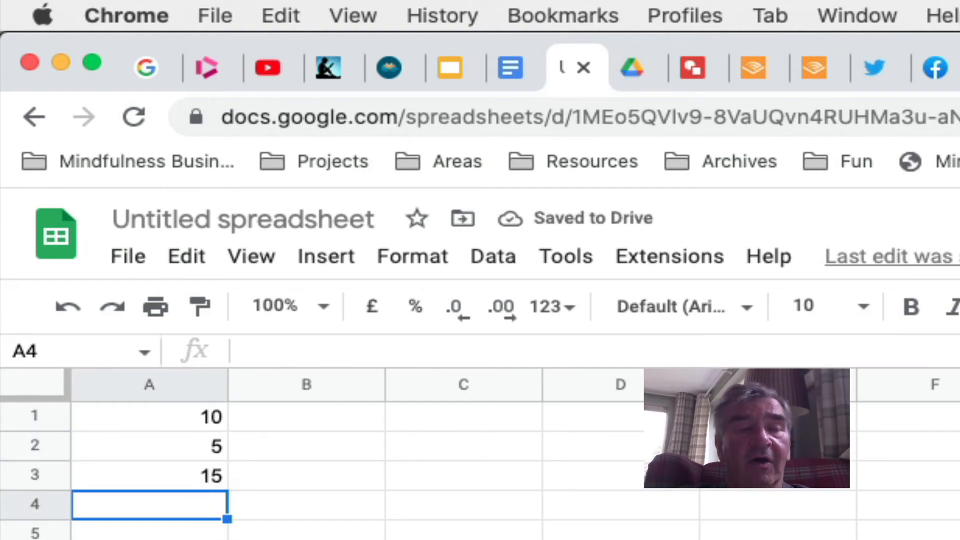
{"action": "left_click", "coordinate": [310, 539]}
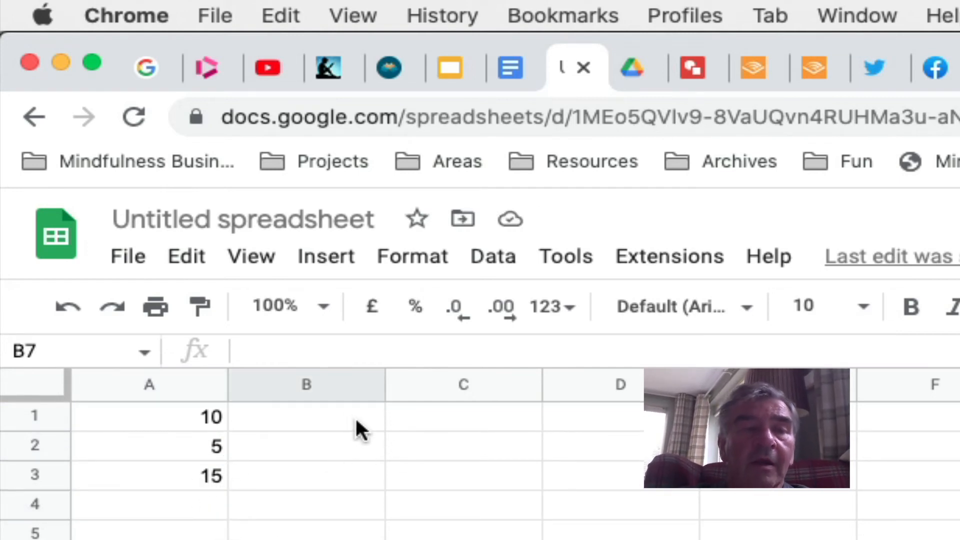
Step: Enter 10 in cell C1 and 5 in cell C2
{"action": "left_click", "coordinate": [473, 416]}
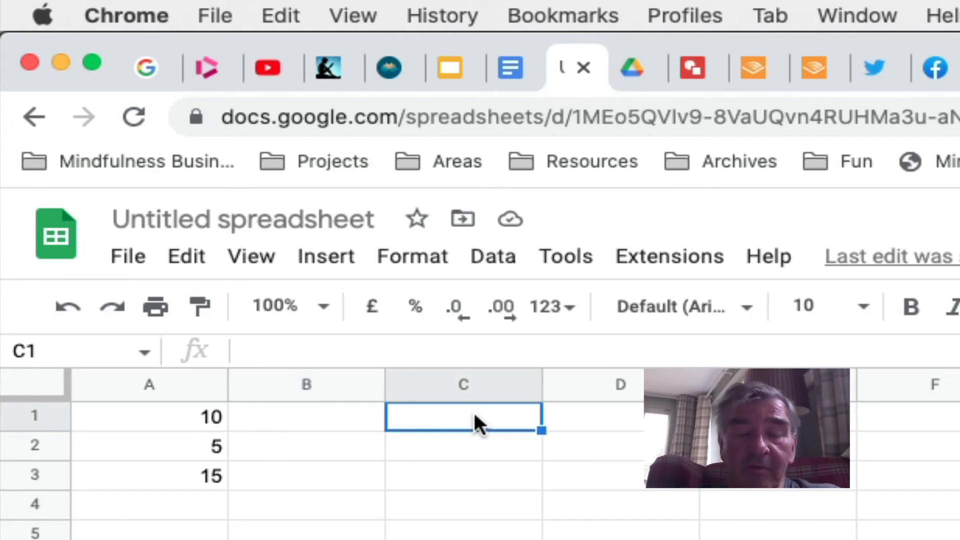
{"action": "type", "text": "10"}
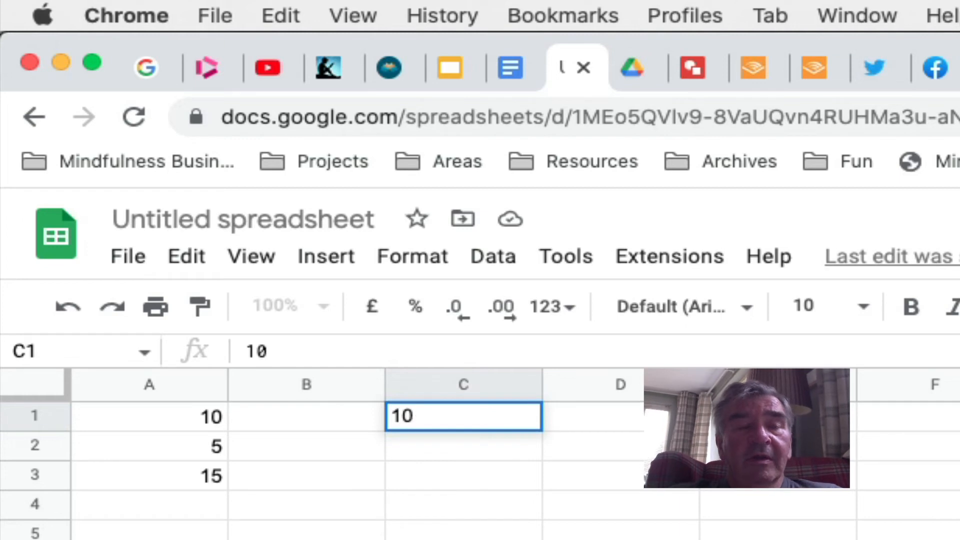
{"action": "key", "text": "Return"}
{"action": "type", "text": "5"}
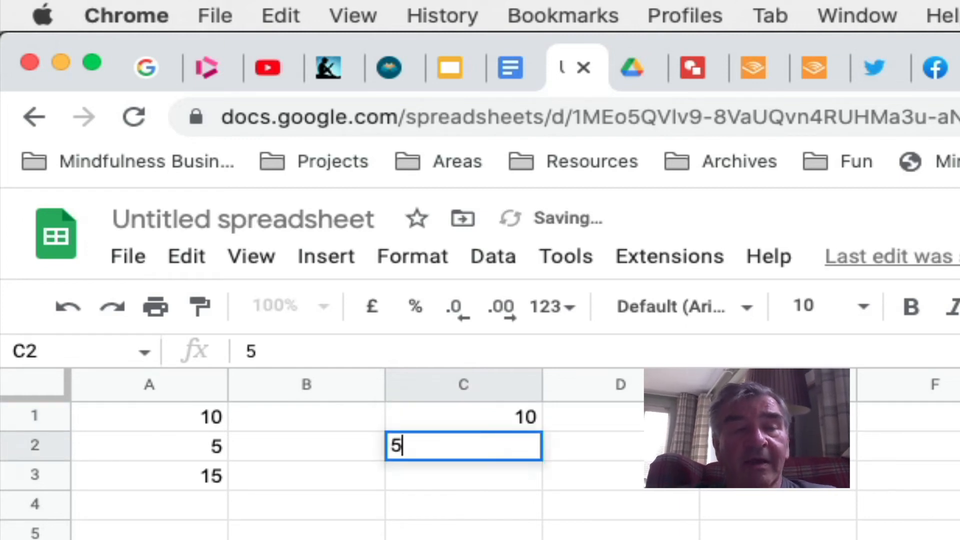
{"action": "key", "text": "Return"}
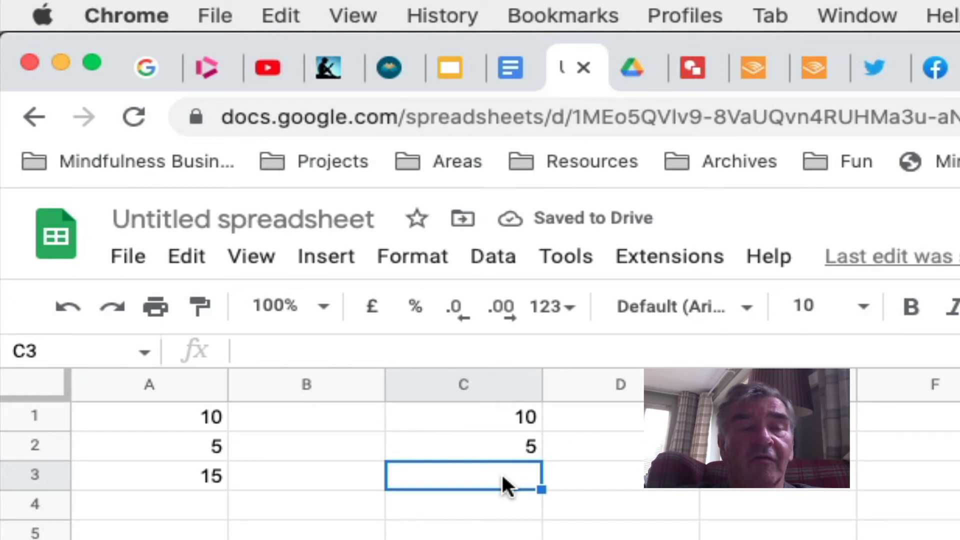
Step: Enter the formula =c1-c2 in cell C3 to subtract the second number from the first
{"action": "type", "text": "="}
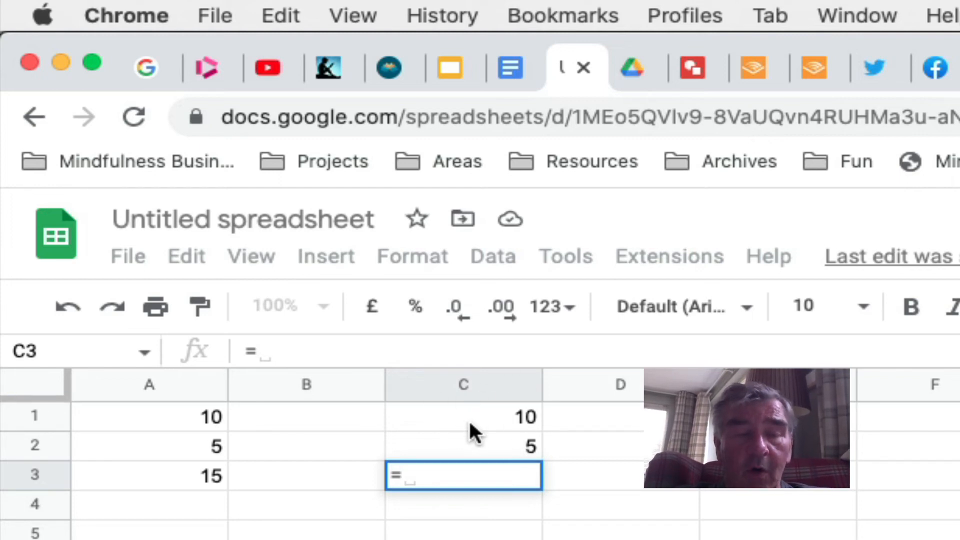
{"action": "type", "text": "c1"}
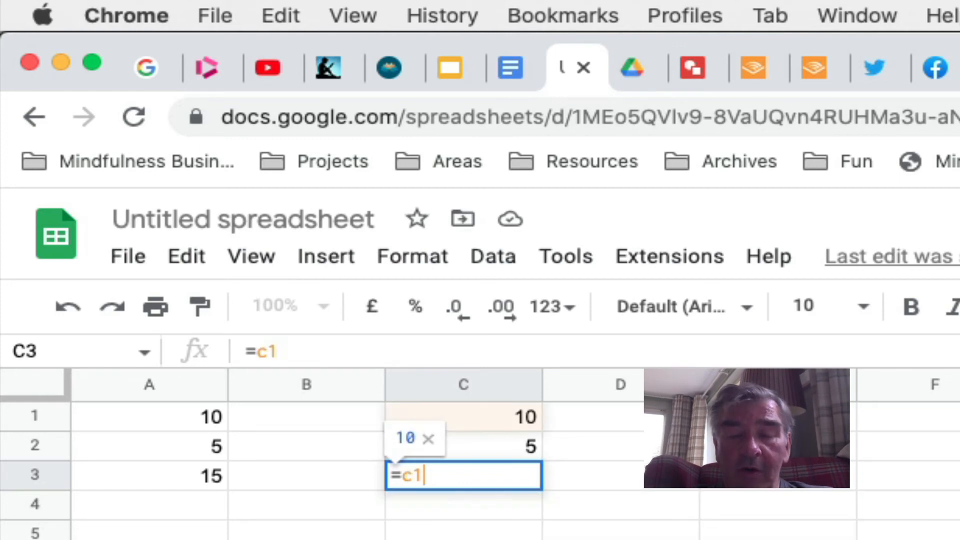
{"action": "type", "text": "-"}
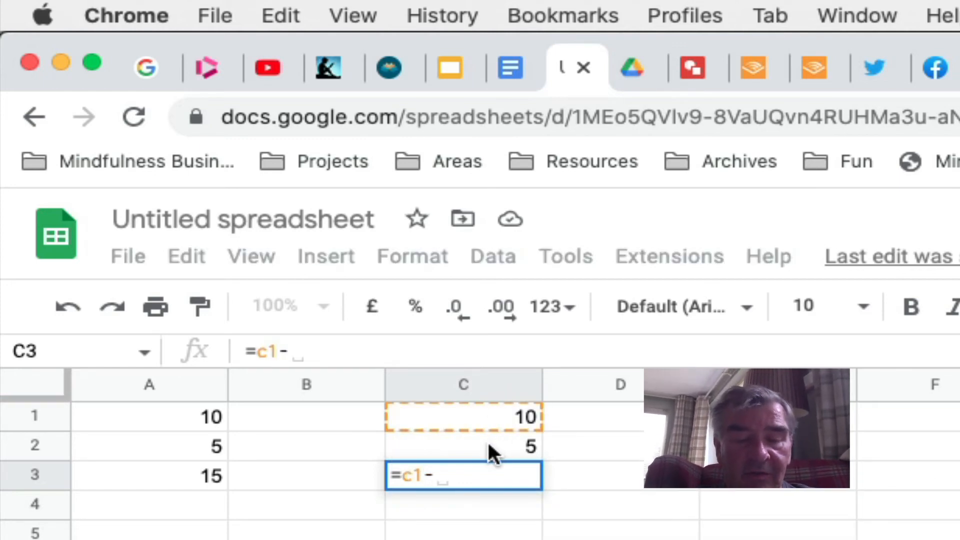
{"action": "type", "text": "c2"}
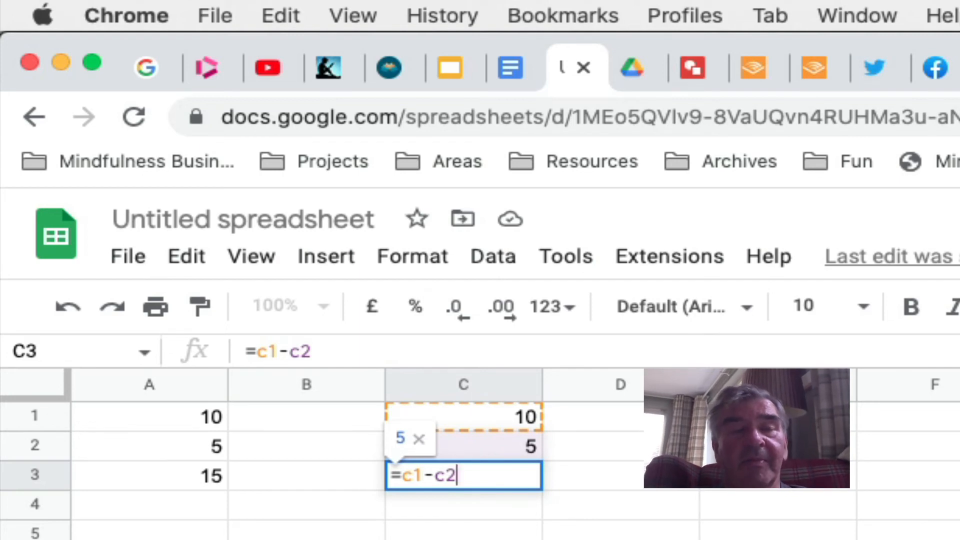
{"action": "key", "text": "Return"}
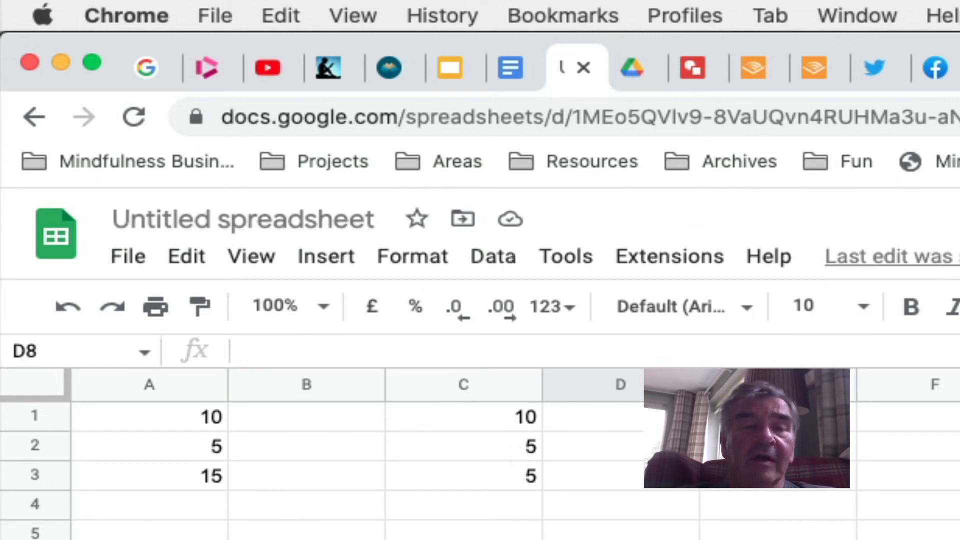
Step: Change the number in cell C1 to 5 so the subtraction formula recalculates
{"action": "left_click", "coordinate": [515, 418]}
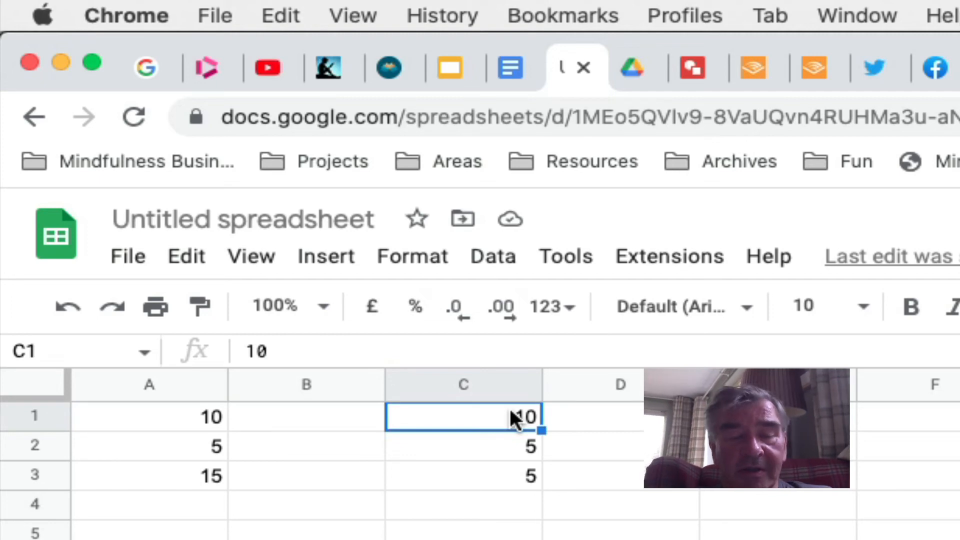
{"action": "type", "text": "5"}
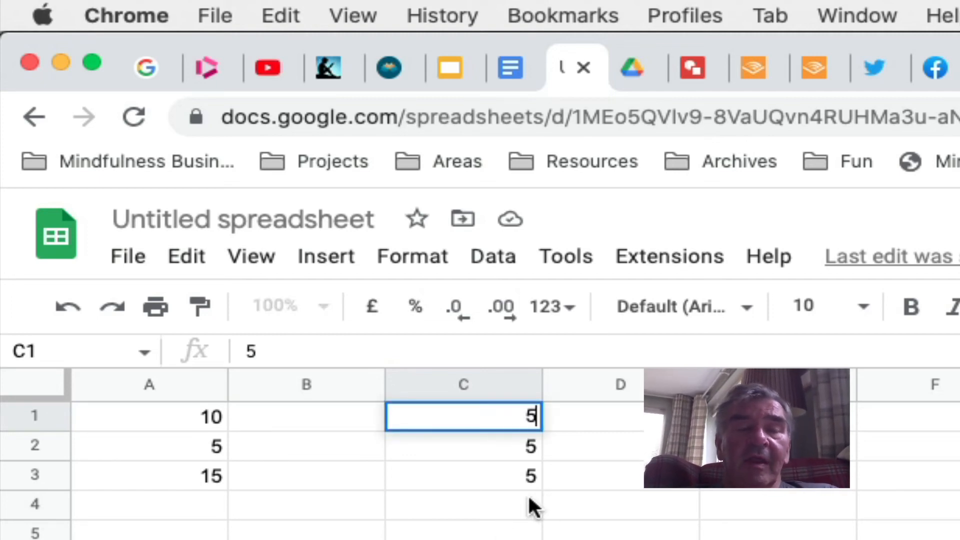
{"action": "key", "text": "Return"}
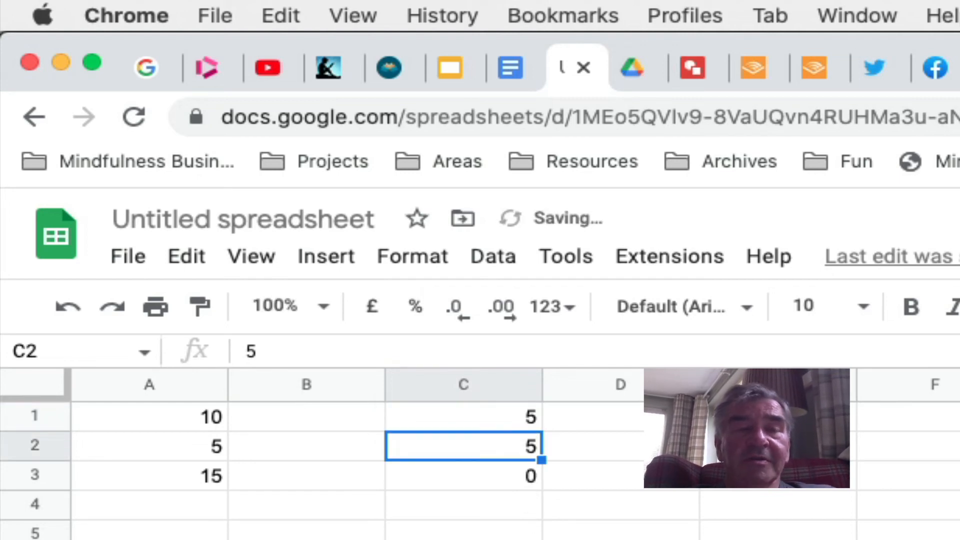
{"action": "left_click", "coordinate": [650, 539]}
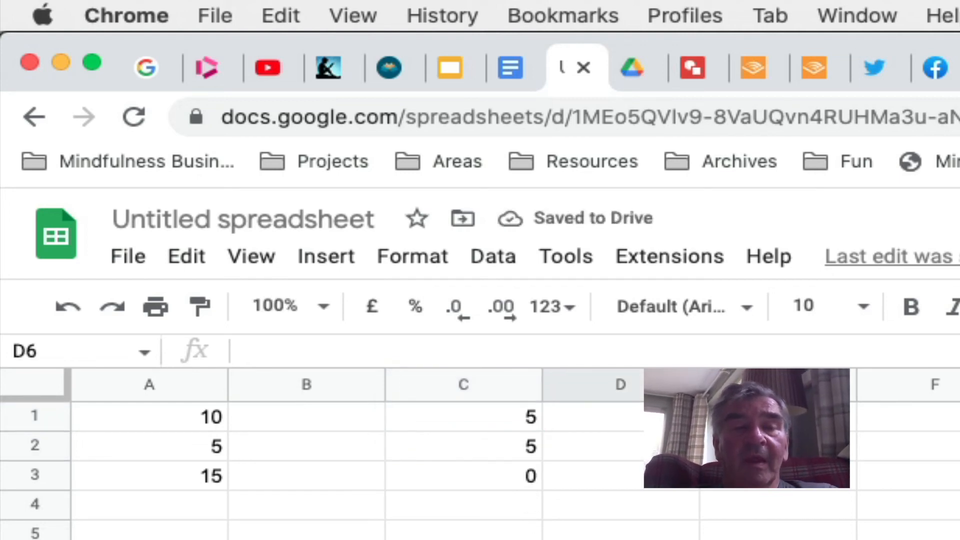
{"action": "left_click", "coordinate": [778, 417]}
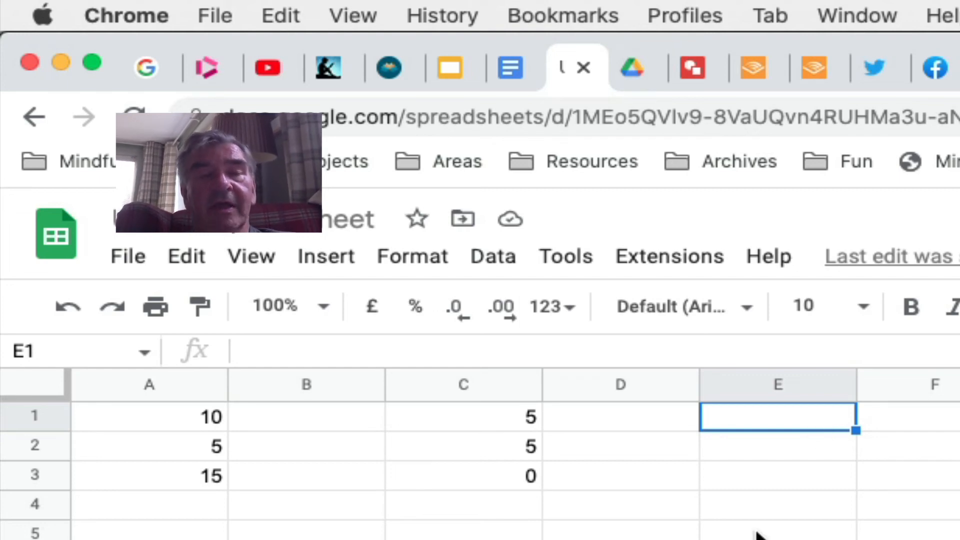
{"action": "type", "text": "x"}
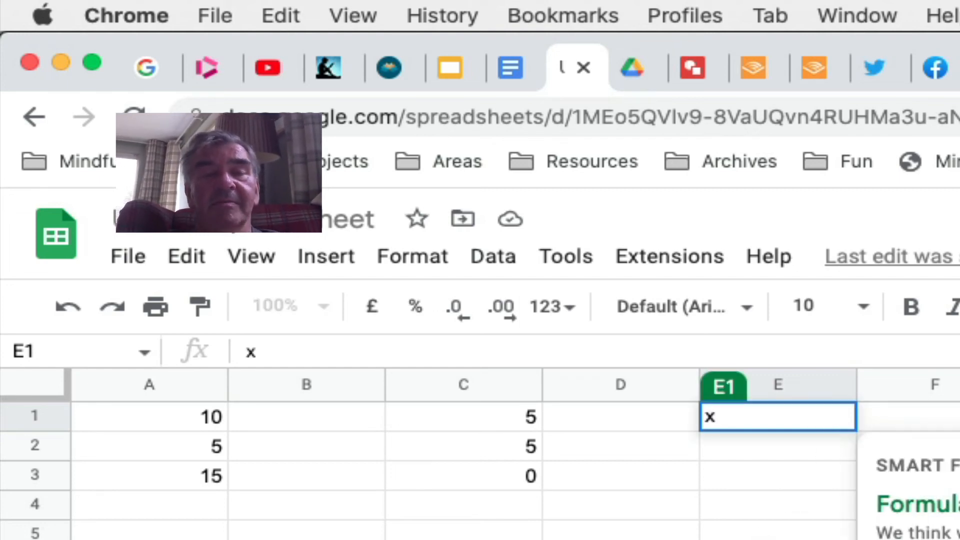
{"action": "key", "text": "BackSpace"}
{"action": "left_click", "coordinate": [778, 539]}
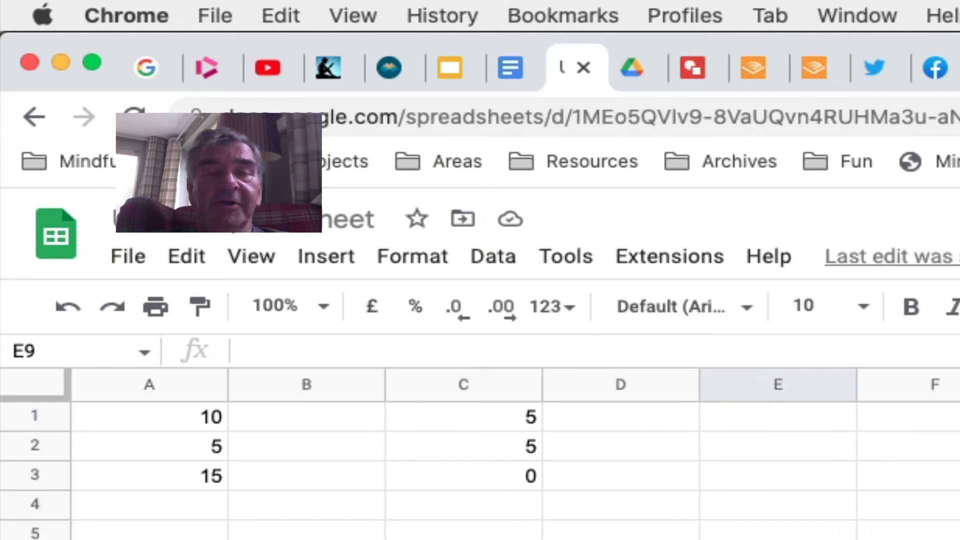
Step: Enter the number 10 in both cell E1 and cell E2
{"action": "left_click", "coordinate": [832, 414]}
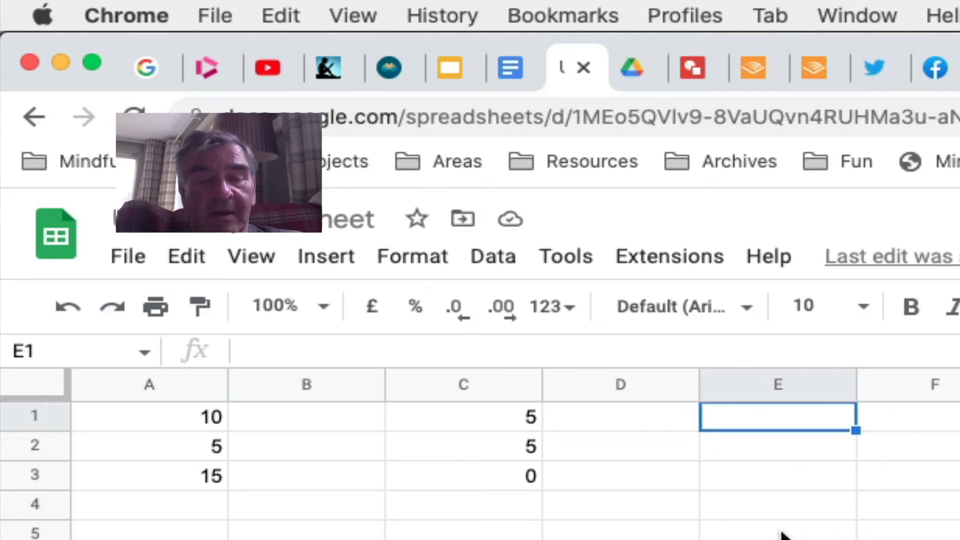
{"action": "type", "text": "10"}
{"action": "key", "text": "Return"}
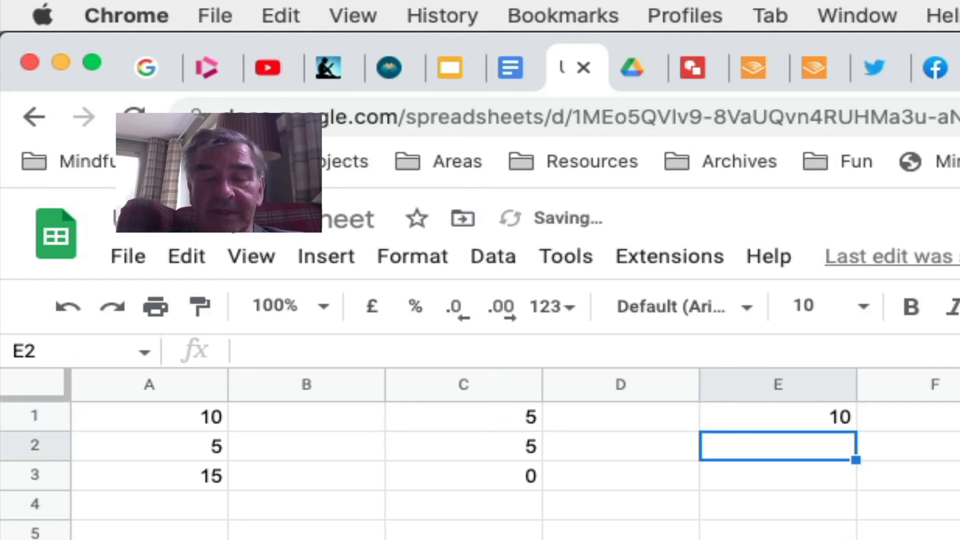
{"action": "type", "text": "10"}
{"action": "key", "text": "Return"}
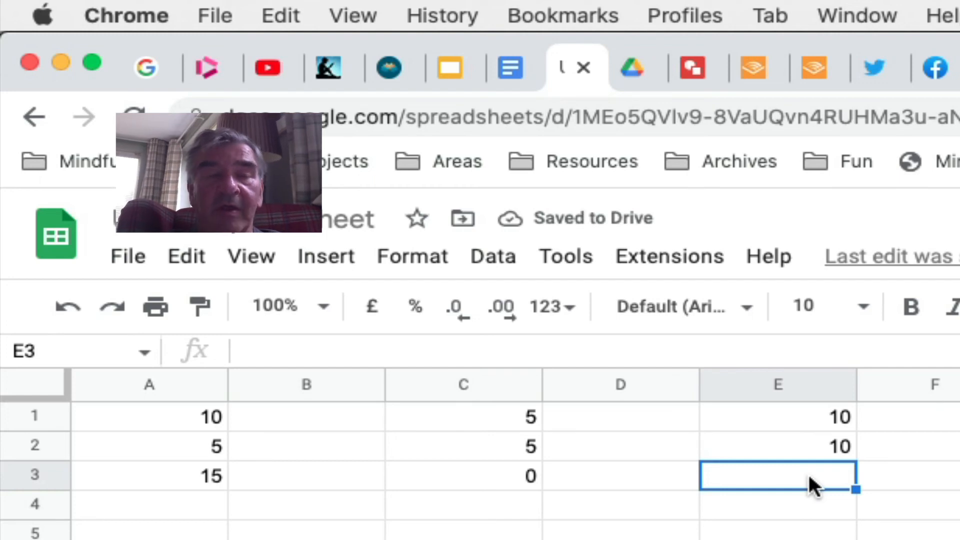
Step: Enter the formula =e1*e2 in cell E3 to multiply the two numbers above it
{"action": "type", "text": "="}
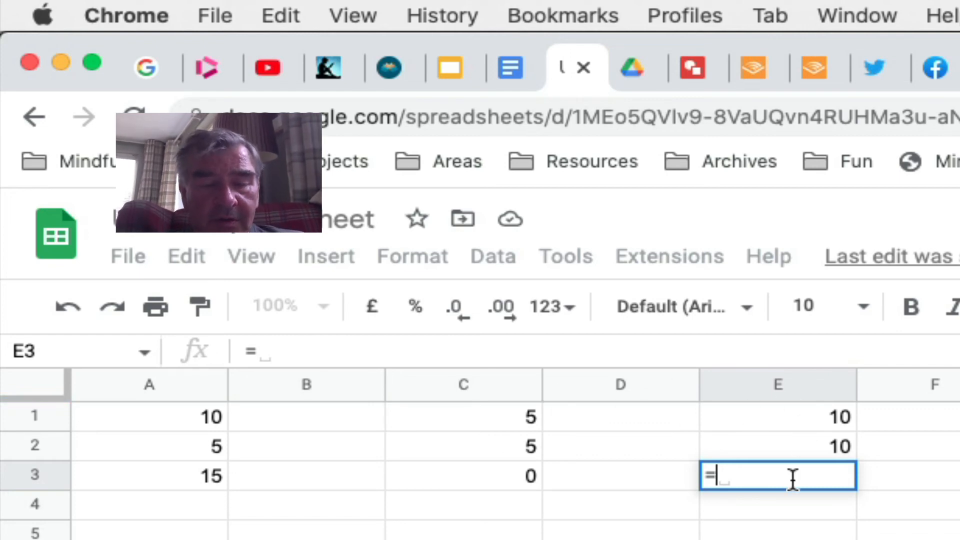
{"action": "type", "text": "e"}
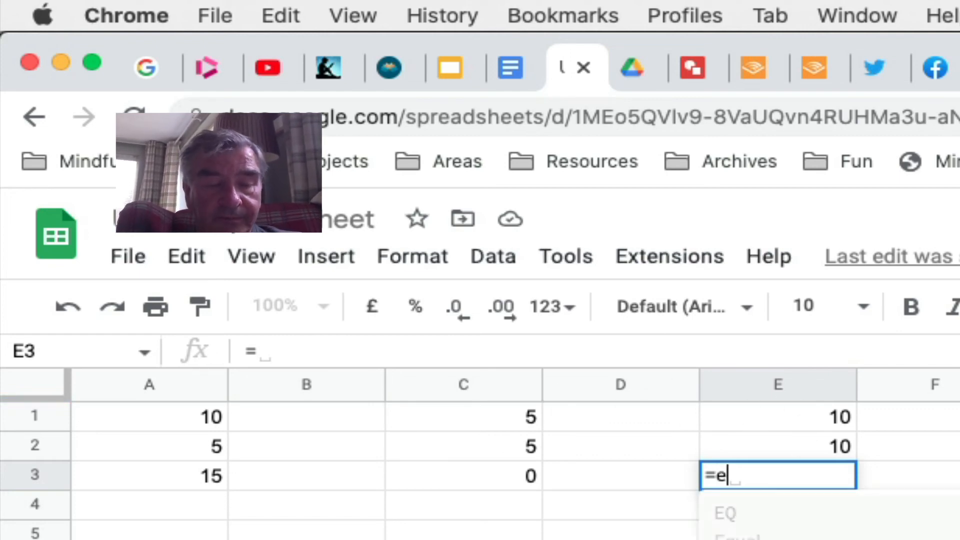
{"action": "type", "text": "1"}
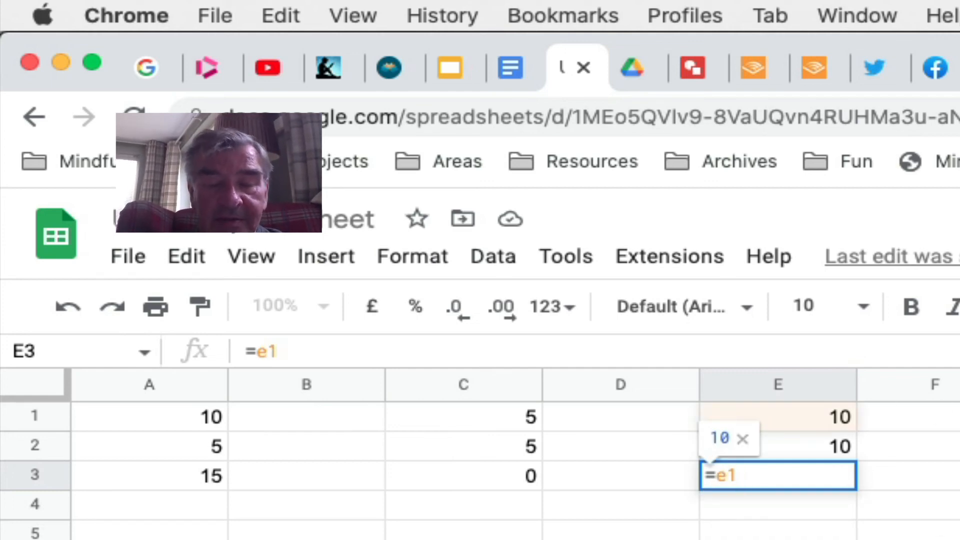
{"action": "type", "text": "*"}
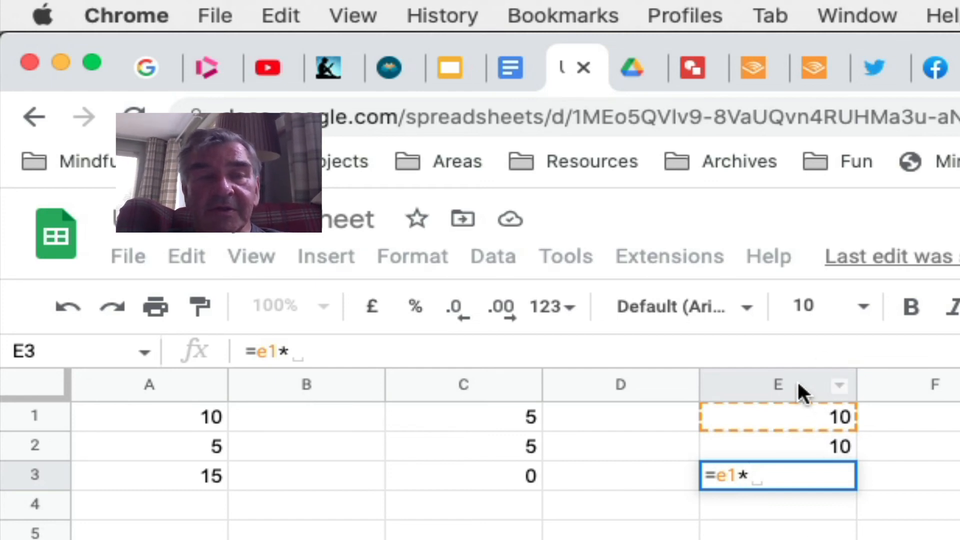
{"action": "type", "text": "e"}
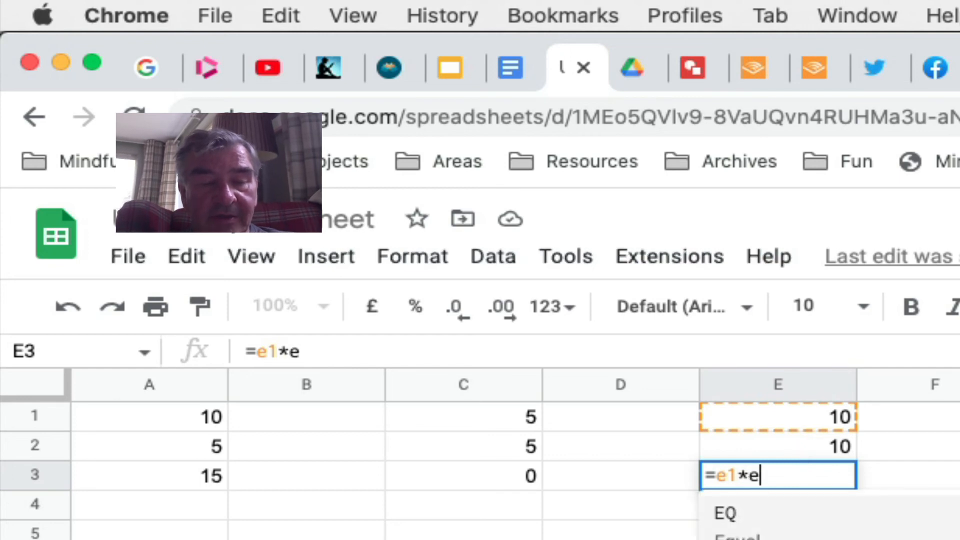
{"action": "type", "text": "2"}
{"action": "key", "text": "Return"}
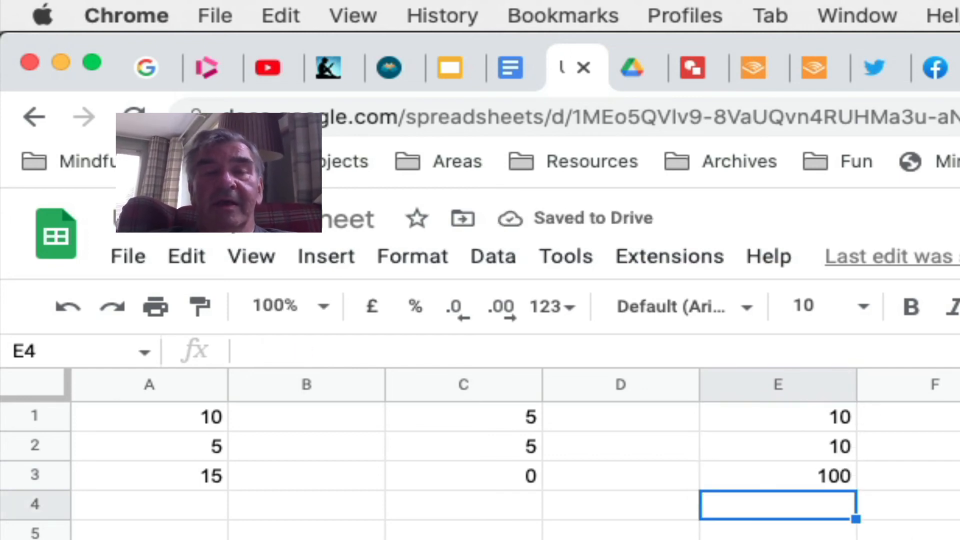
{"action": "left_click", "coordinate": [778, 539]}
Step: Change the number in cell E1 to 5 so the multiplication formula recalculates
{"action": "left_click", "coordinate": [812, 411]}
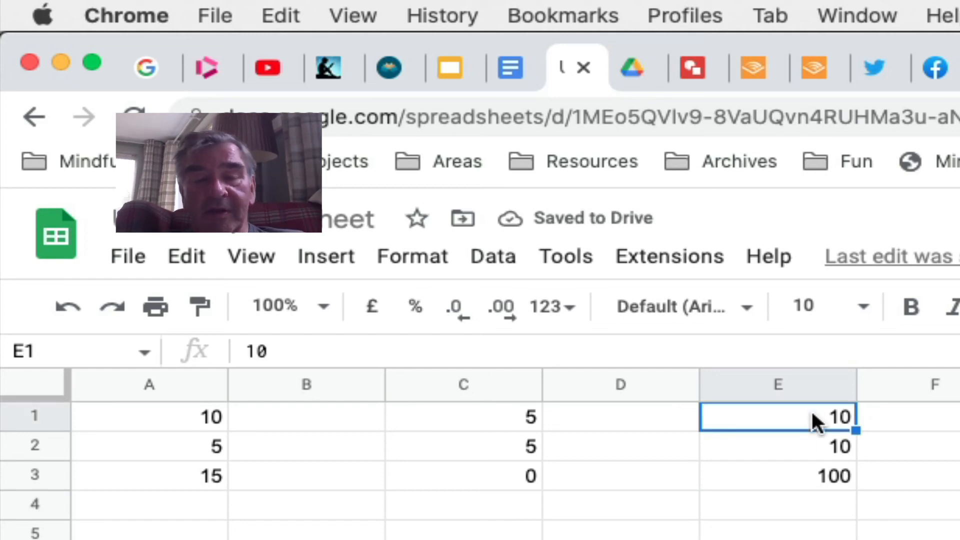
{"action": "type", "text": "5"}
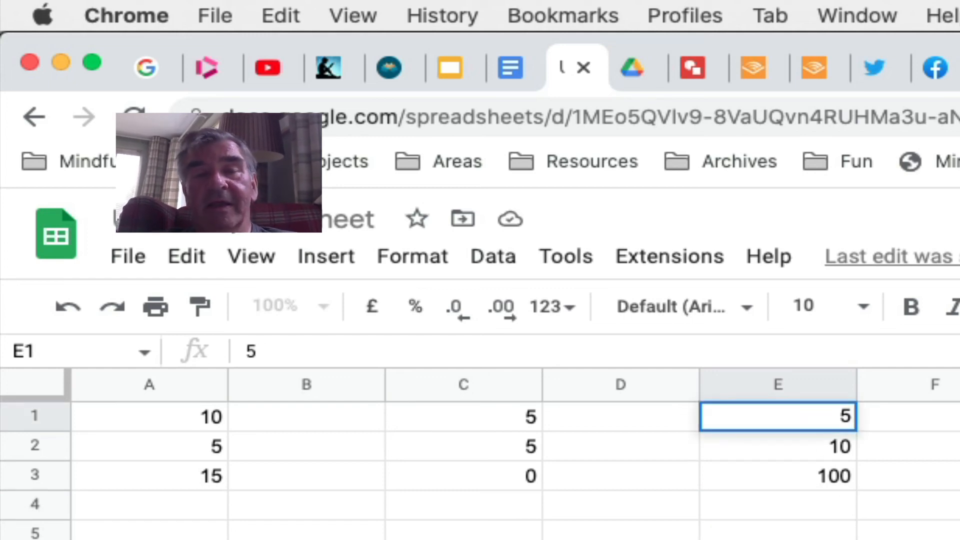
{"action": "key", "text": "Return"}
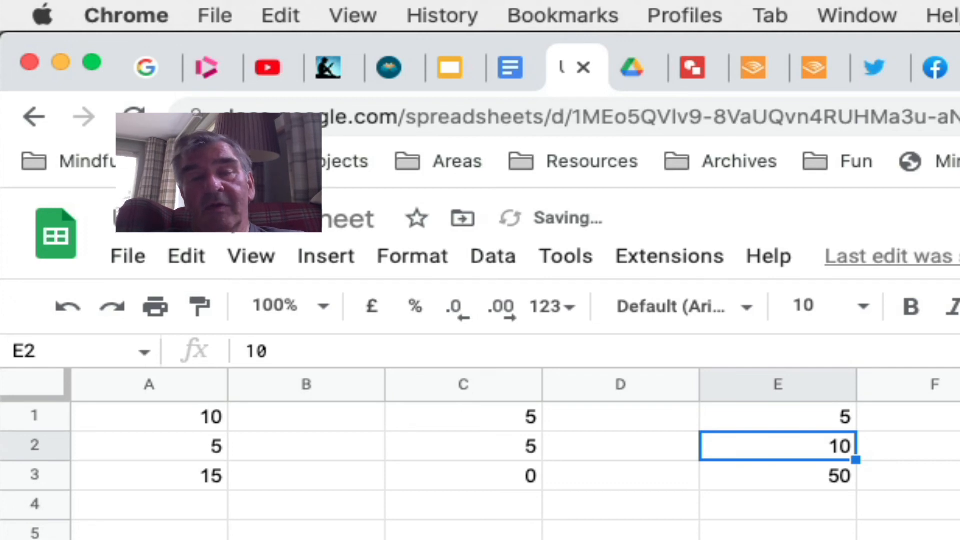
Step: Clear the stray number from cell G2
{"action": "left_click", "coordinate": [959, 539]}
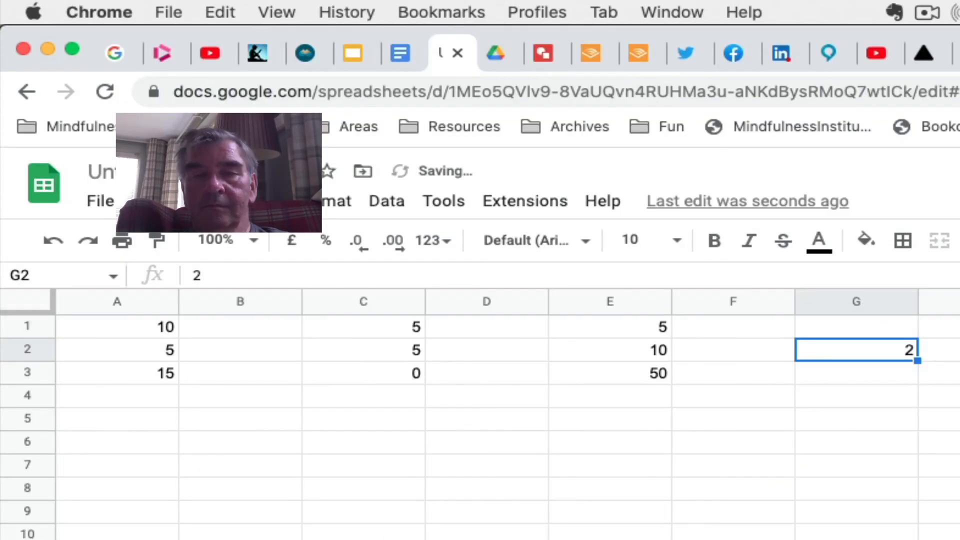
{"action": "key", "text": "Delete"}
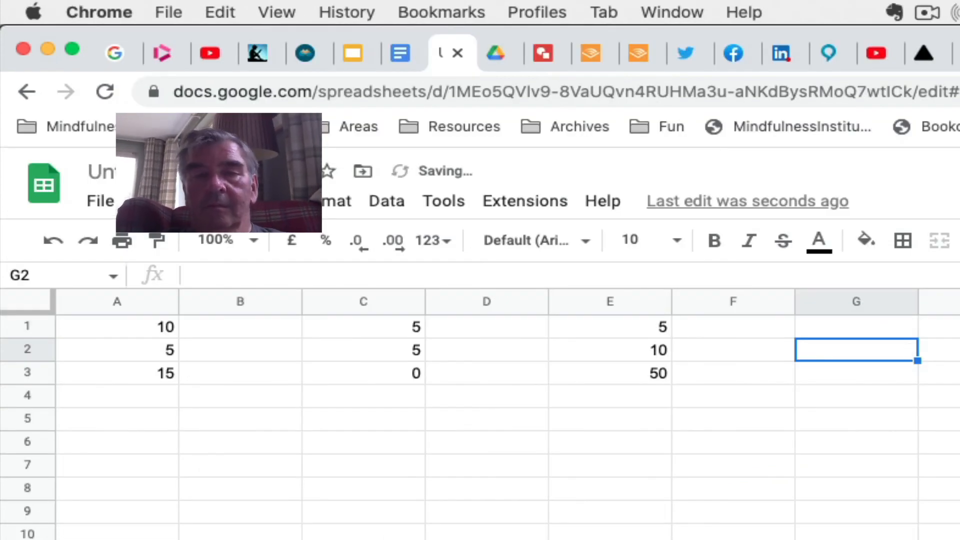
Step: Enter the number 10 in cell G1 and the number 2 in cell G2
{"action": "left_click", "coordinate": [924, 475]}
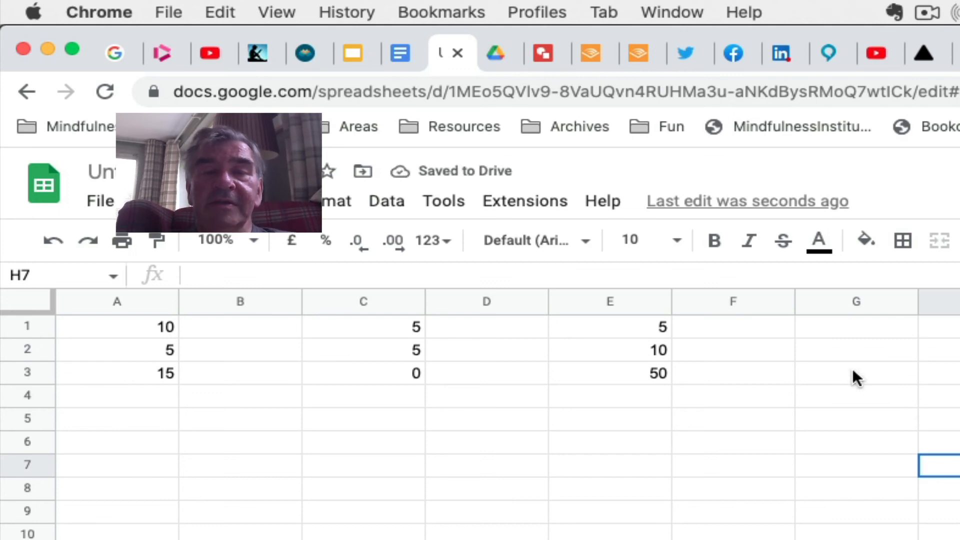
{"action": "left_click", "coordinate": [861, 337]}
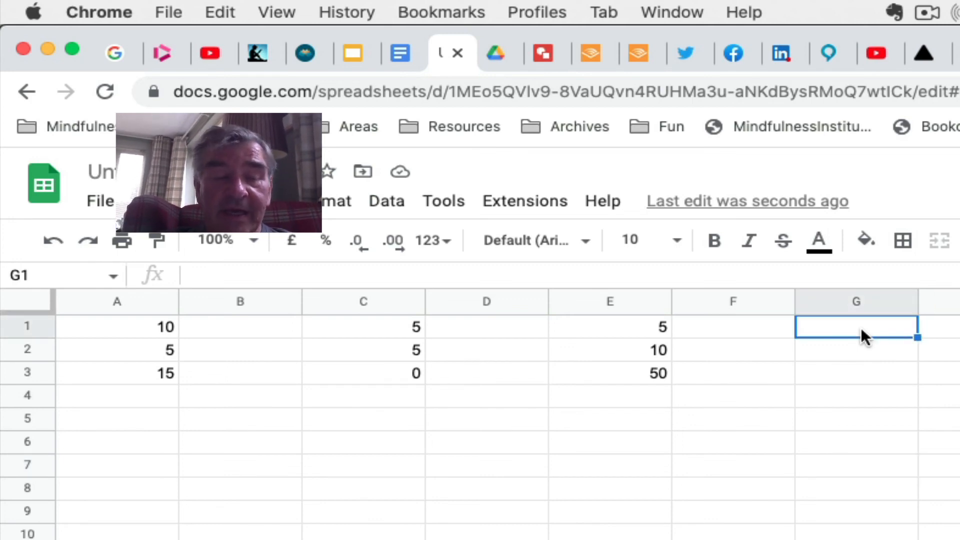
{"action": "type", "text": "10"}
{"action": "key", "text": "Return"}
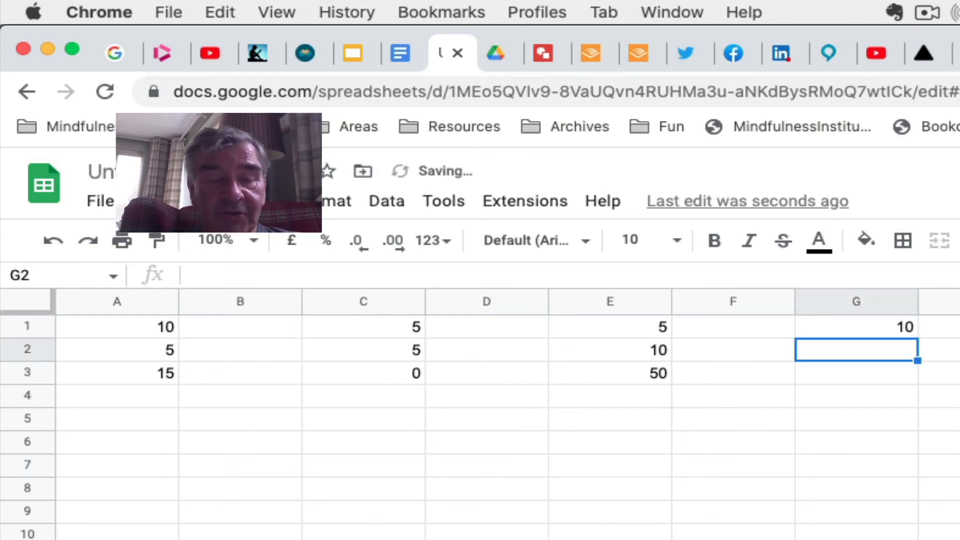
{"action": "type", "text": "2"}
{"action": "key", "text": "Return"}
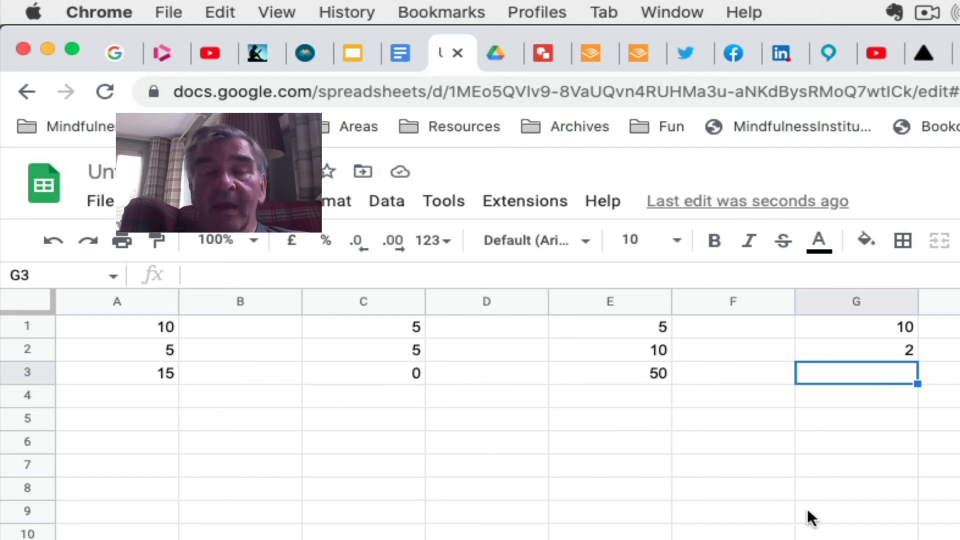
Step: Enter the formula =g1/g2 in cell G3 to divide the first number above it by the second
{"action": "type", "text": "="}
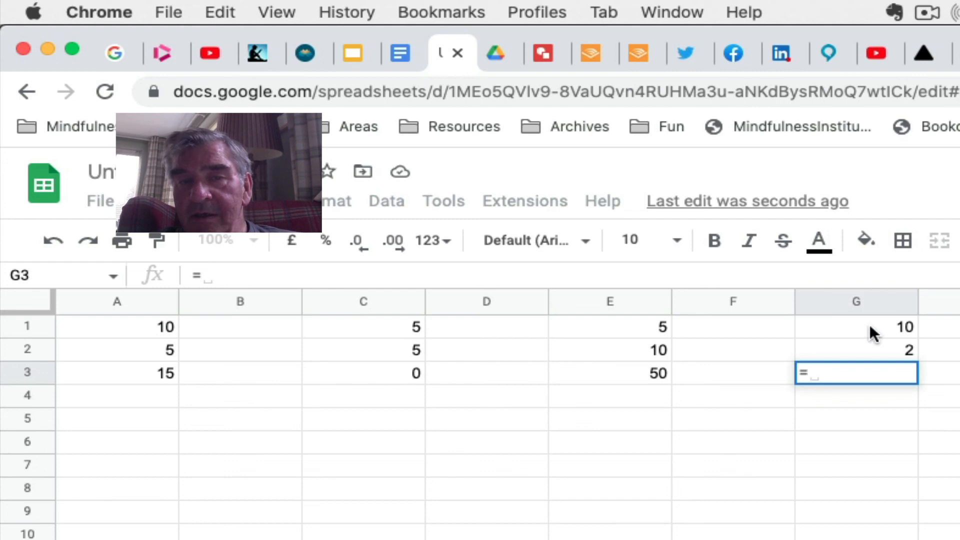
{"action": "type", "text": "g"}
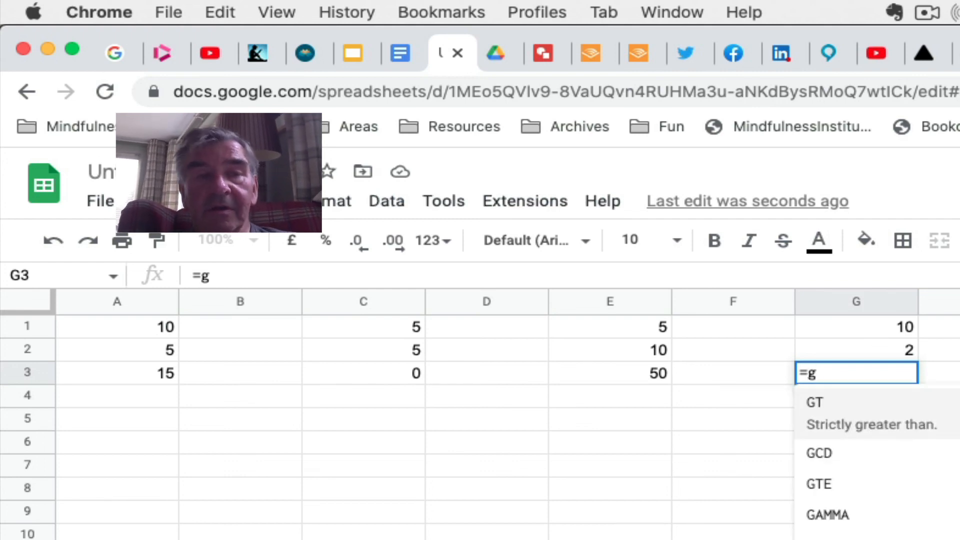
{"action": "type", "text": "1"}
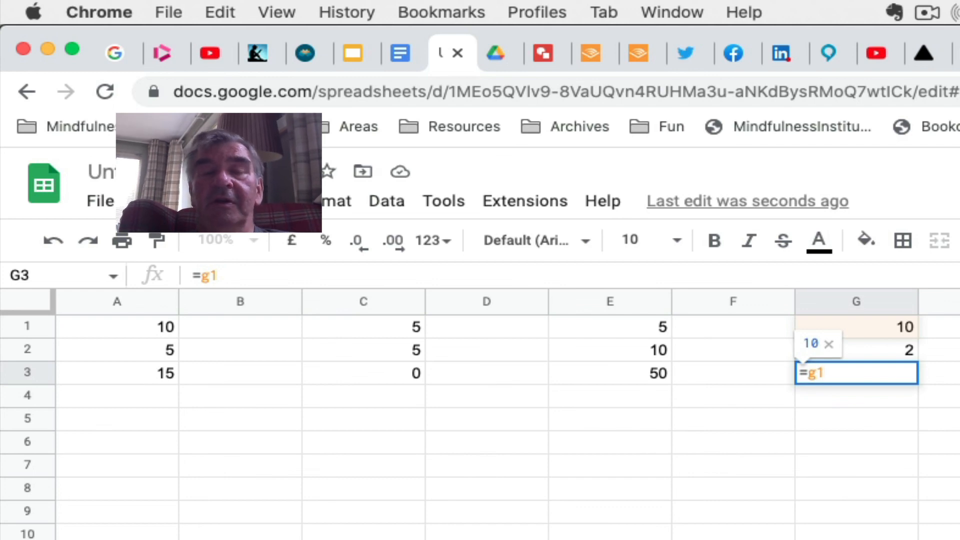
{"action": "type", "text": "/"}
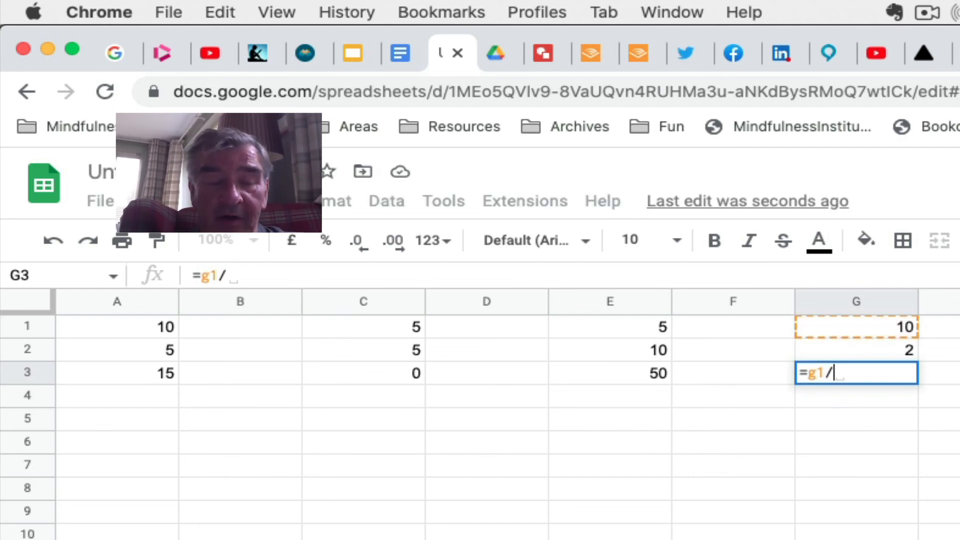
{"action": "type", "text": "g2"}
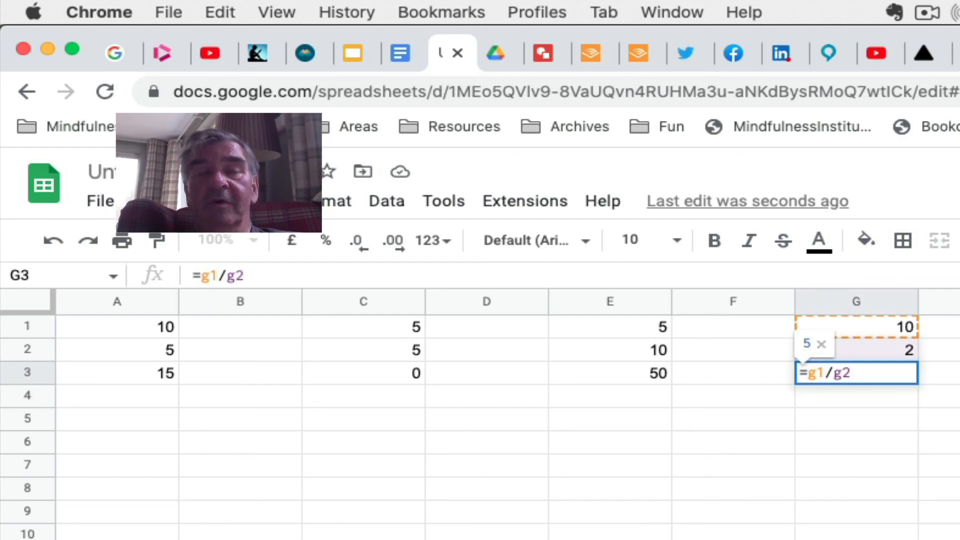
{"action": "key", "text": "Return"}
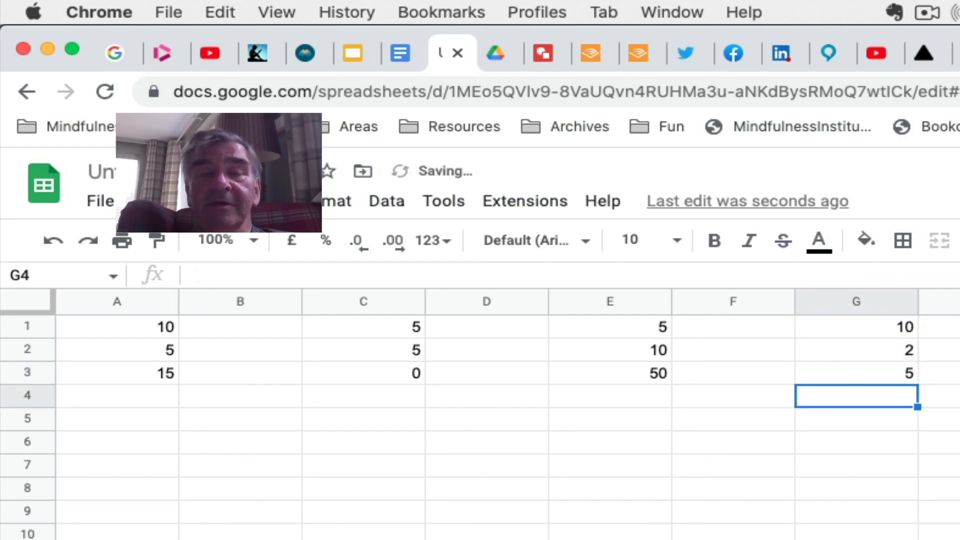
{"action": "left_click", "coordinate": [950, 539]}
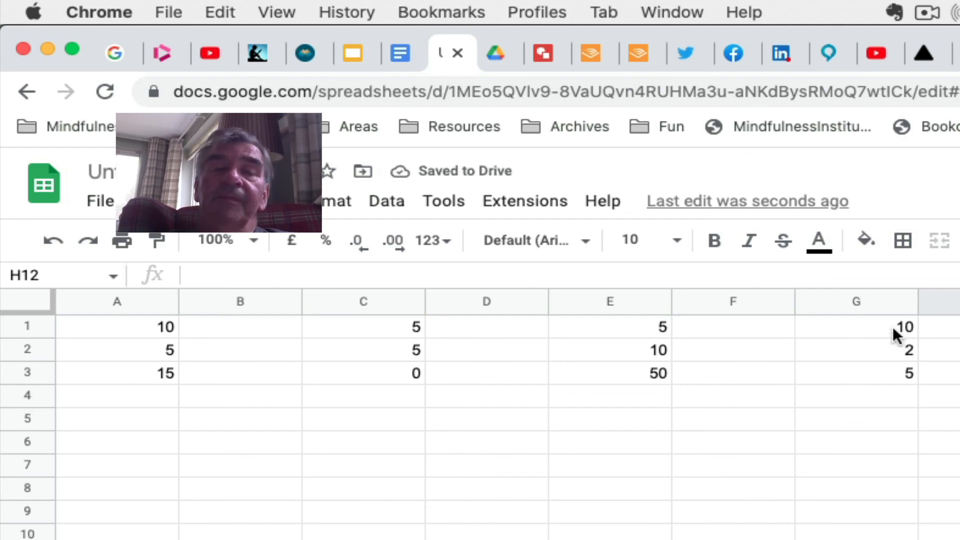
Step: Change the number in cell G1 to 8 so the division formula recalculates
{"action": "left_click", "coordinate": [892, 326]}
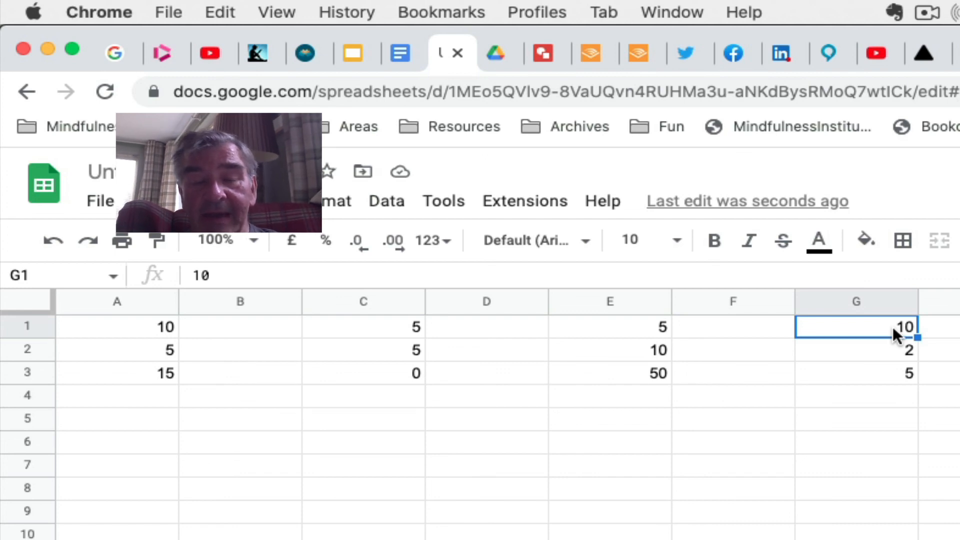
{"action": "type", "text": "8"}
{"action": "key", "text": "Return"}
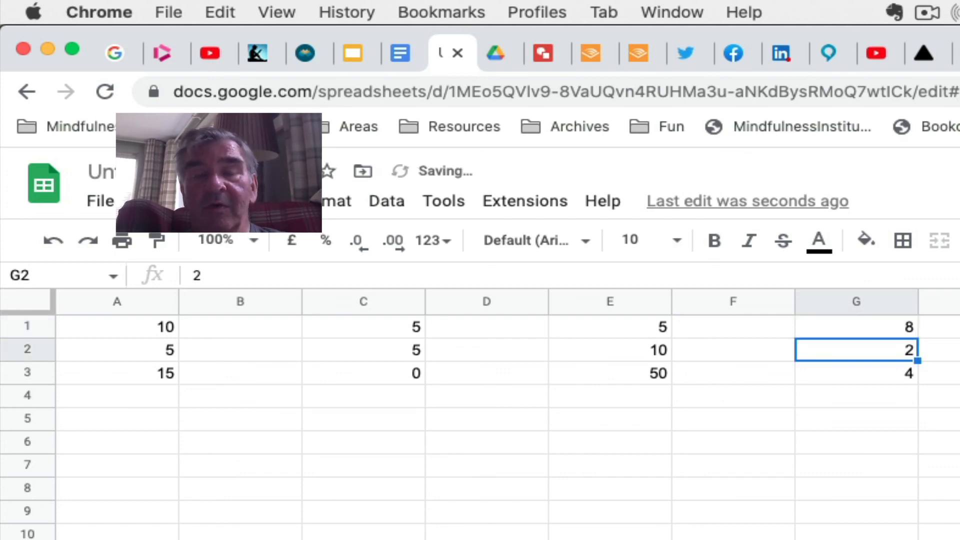
{"action": "left_click", "coordinate": [878, 487]}
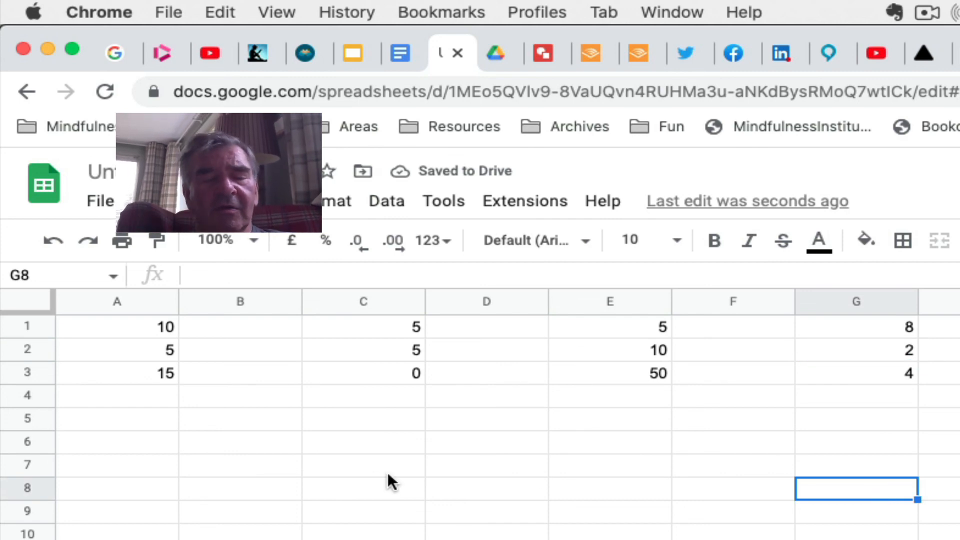